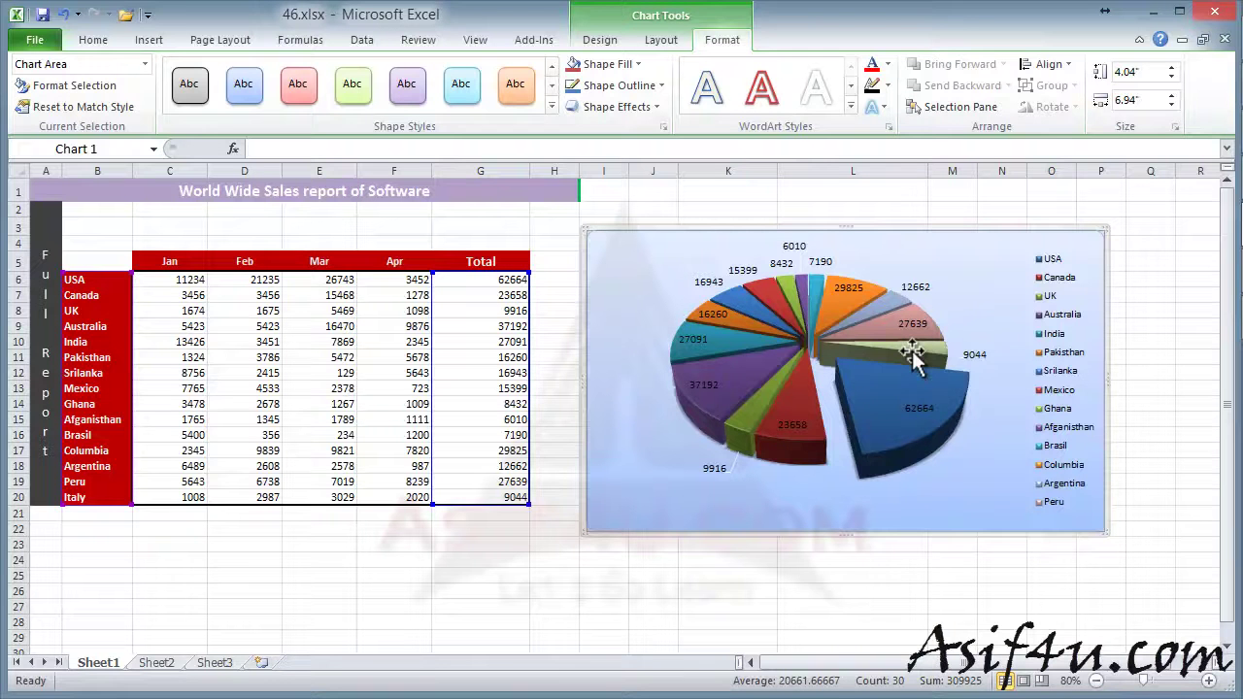
Select the whole chart area of the exploded 3D sales pie chart and copy it.
mouse_move(913, 354)
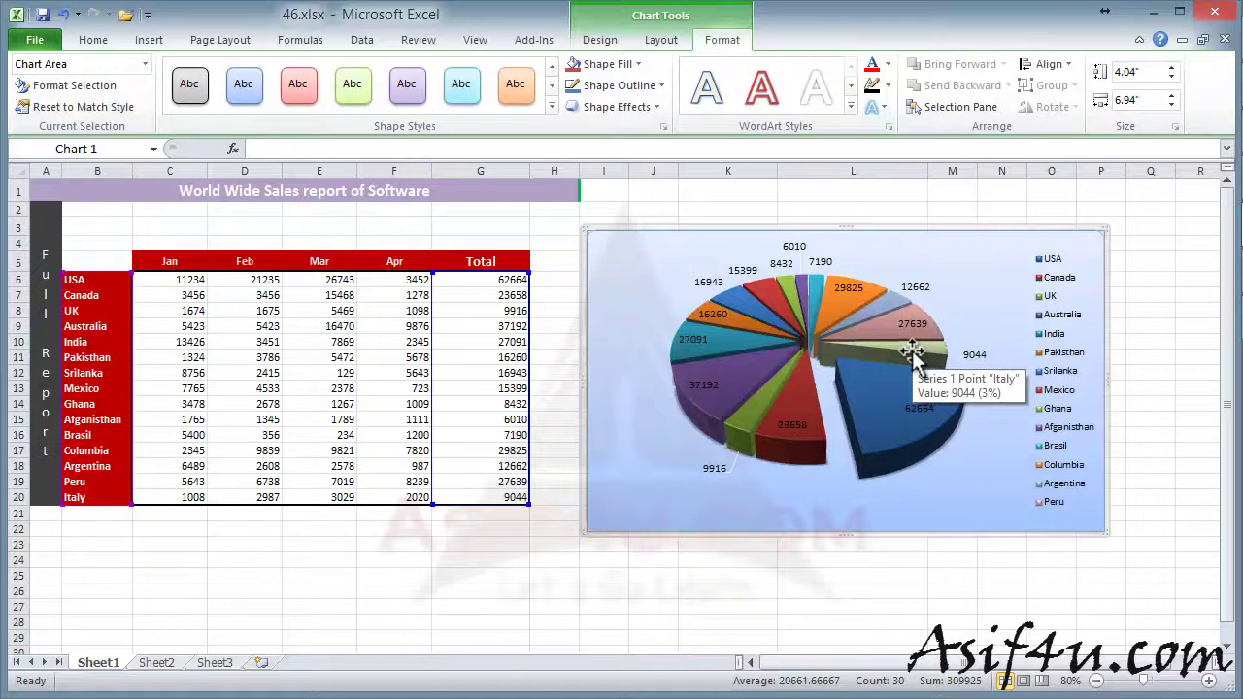
mouse_move(864, 471)
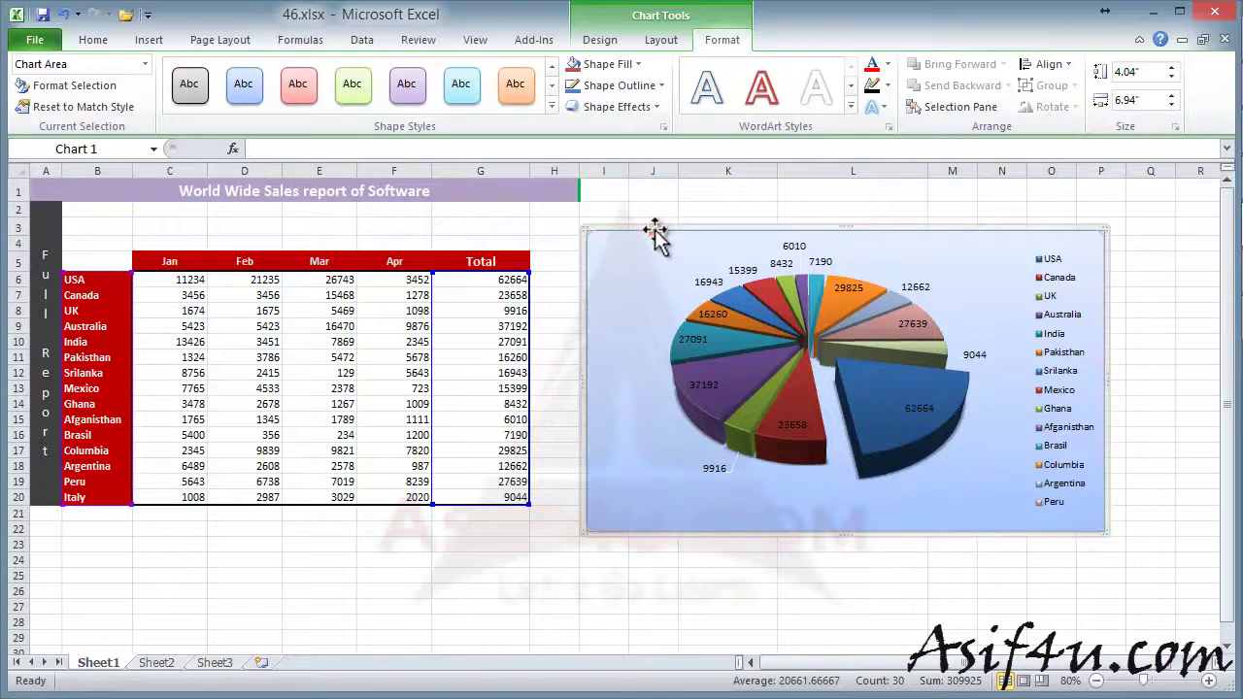
click(680, 319)
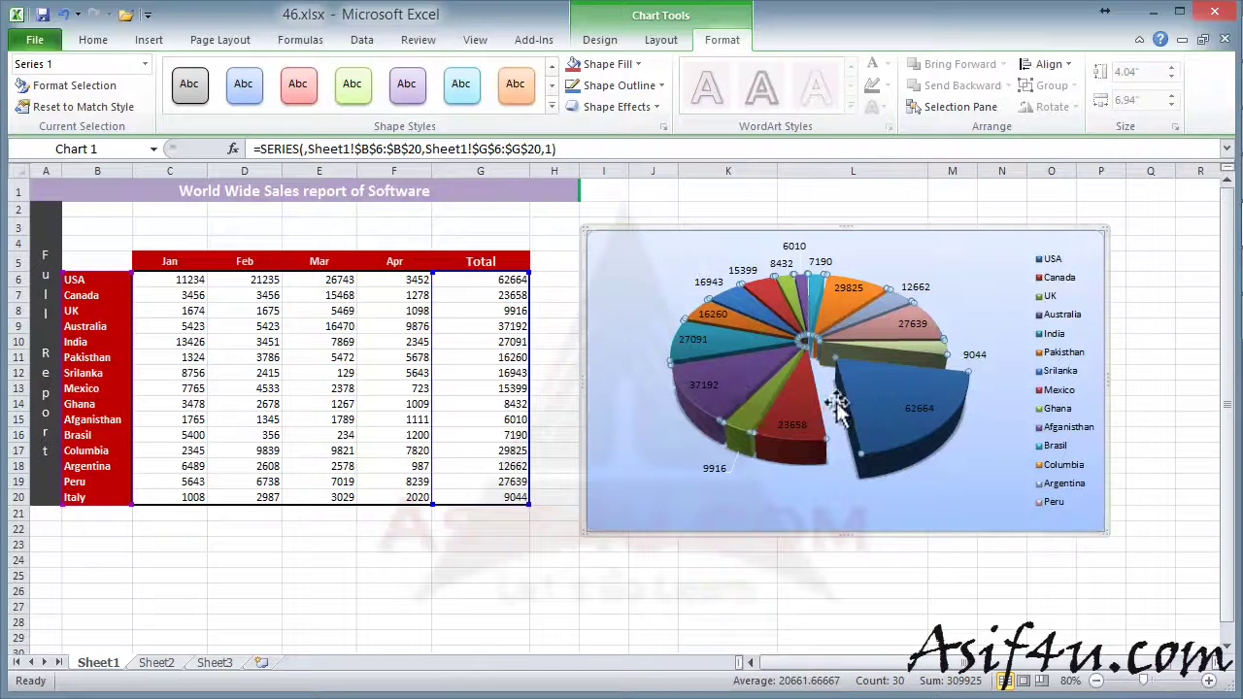
click(145, 64)
click(49, 86)
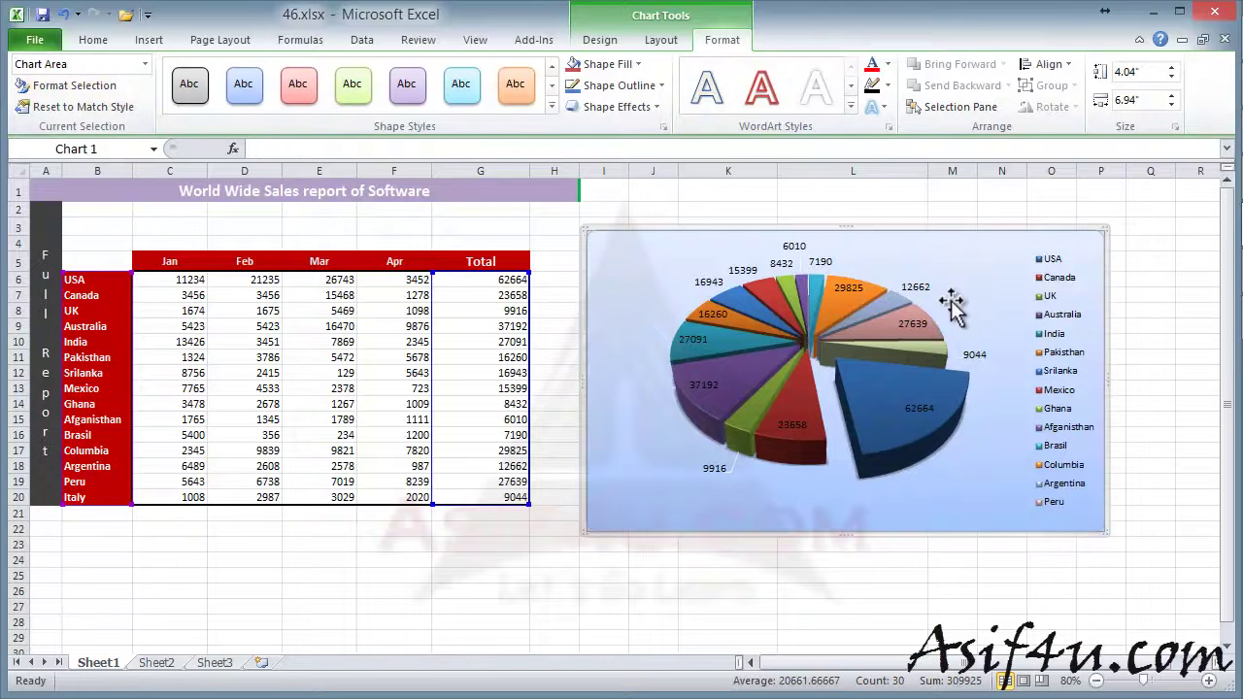
mouse_move(869, 434)
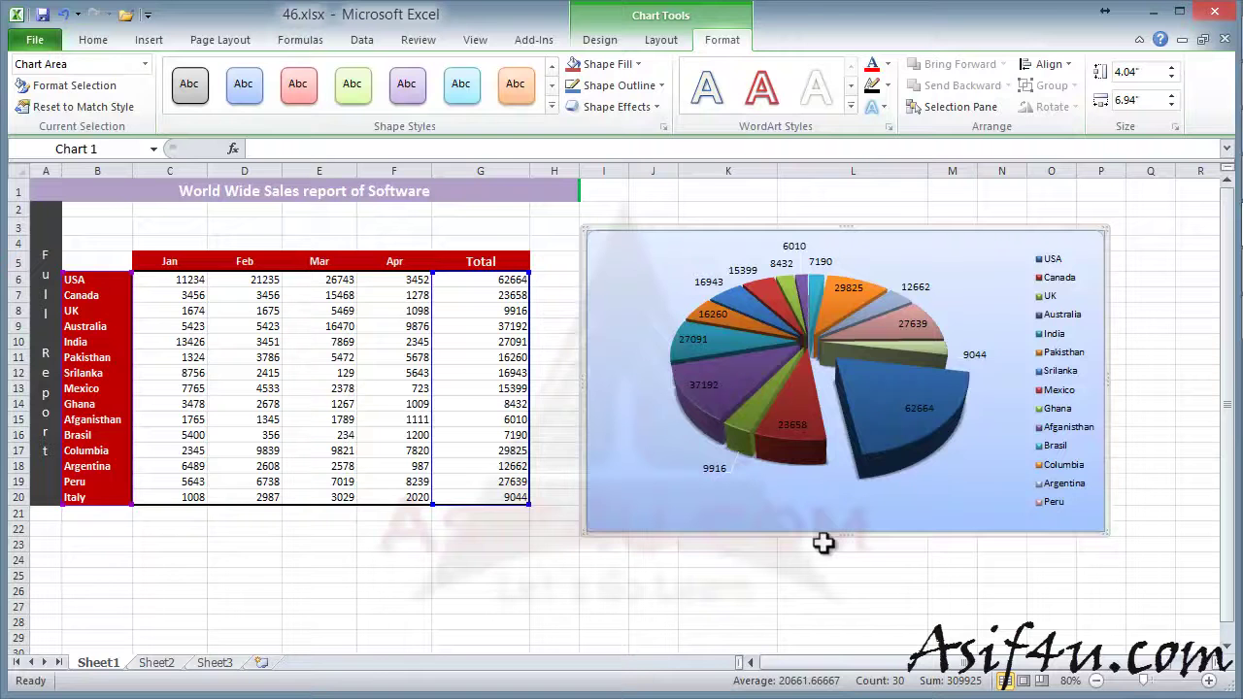
mouse_move(805, 457)
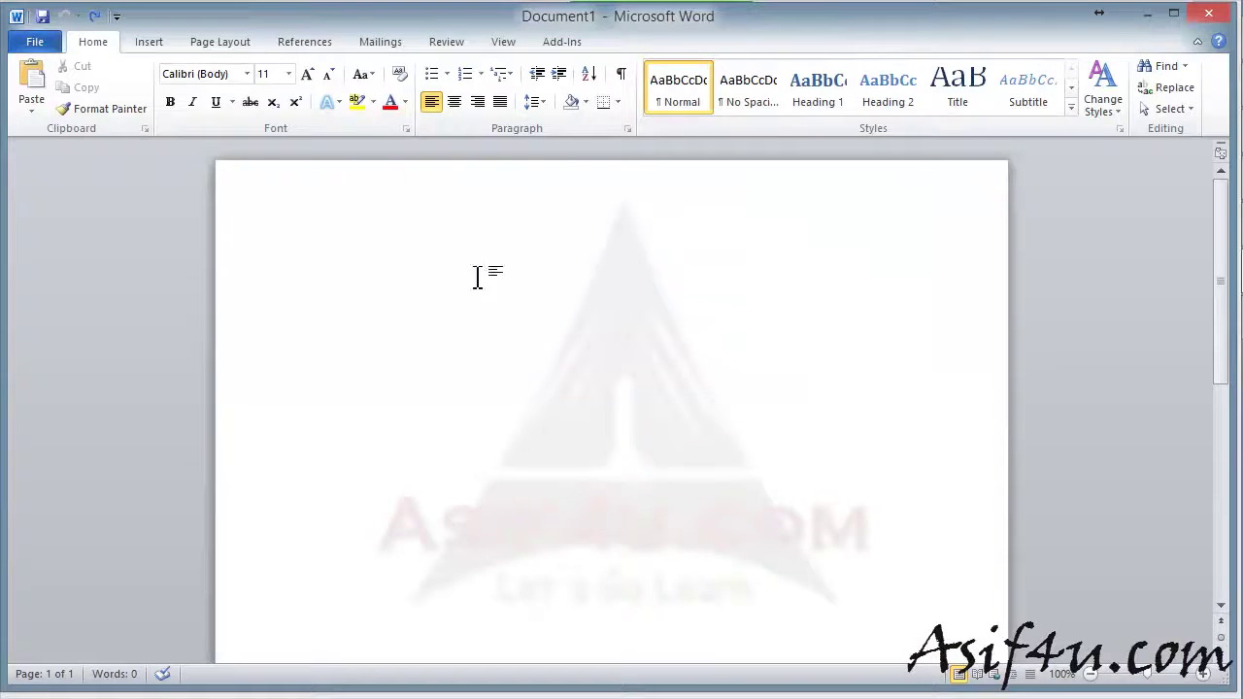
Paste the pie chart at the top of Document1 with Use Destination Theme & Link Data.
click(307, 265)
click(355, 268)
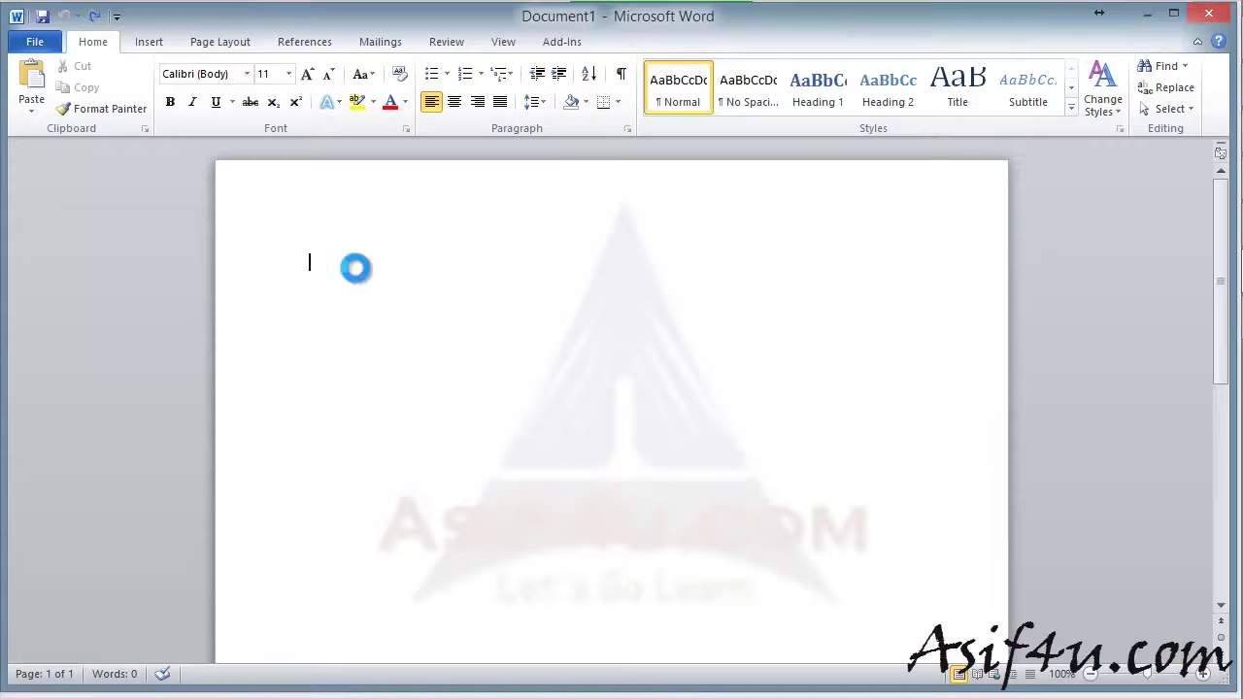
key(ctrl+v)
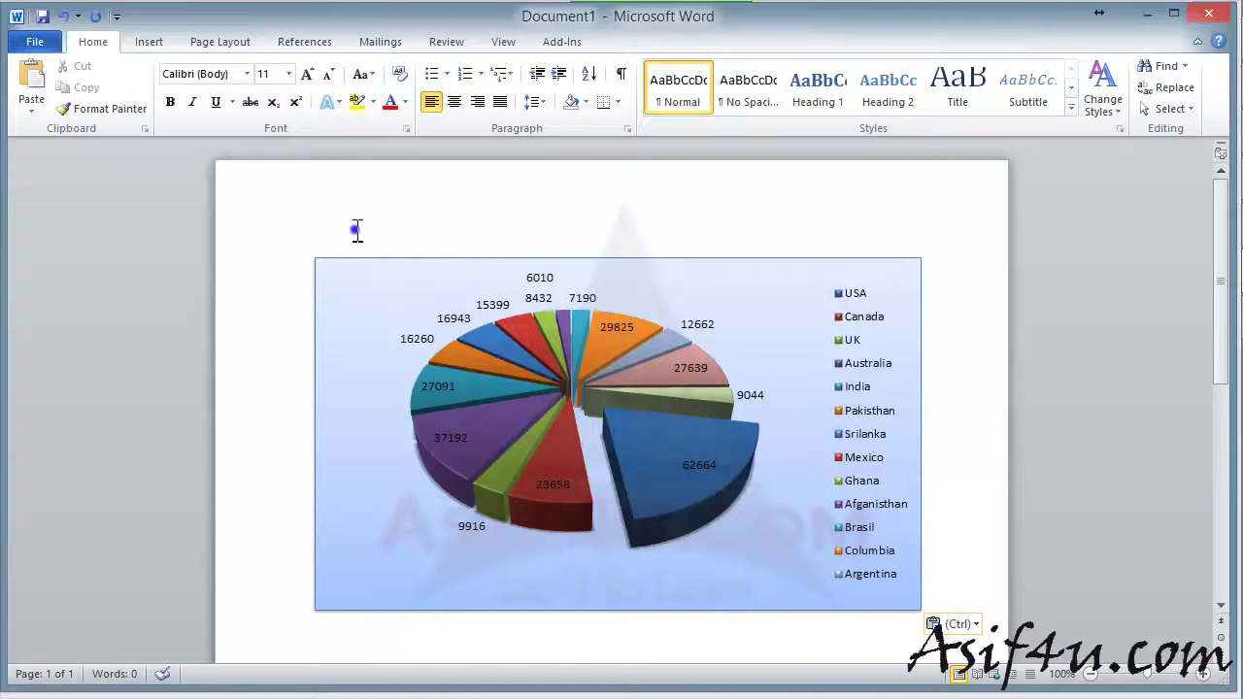
click(356, 230)
click(544, 235)
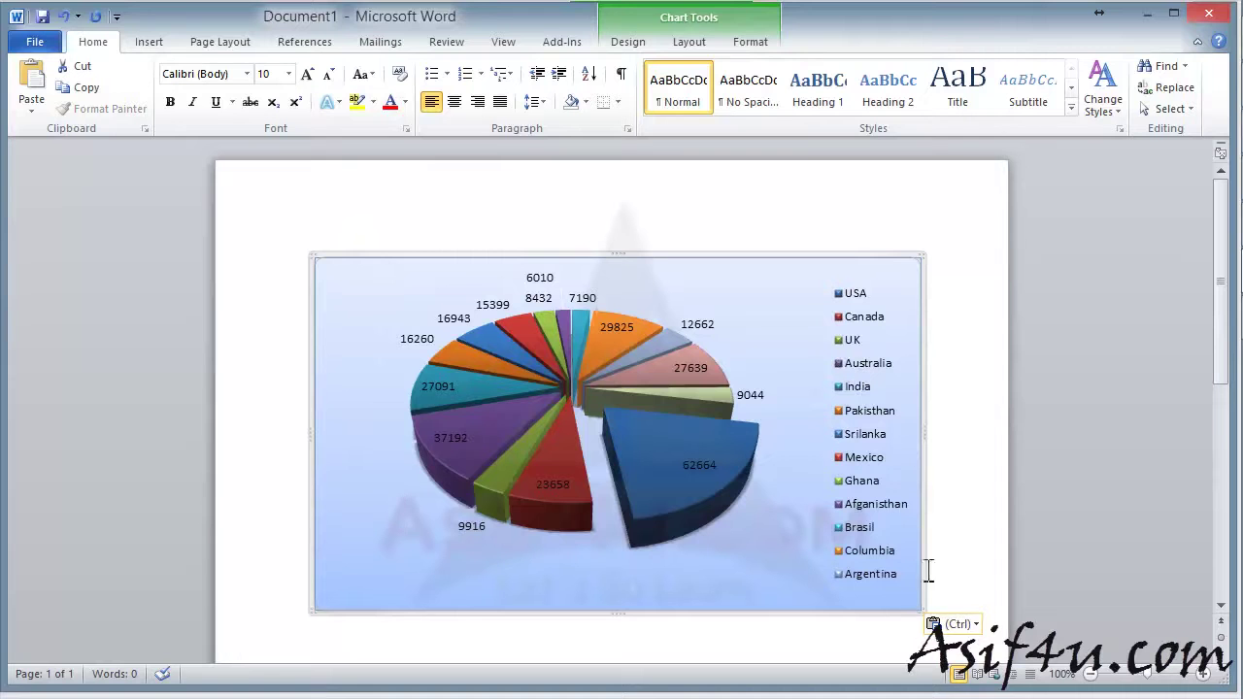
scroll(853, 486, down, 1)
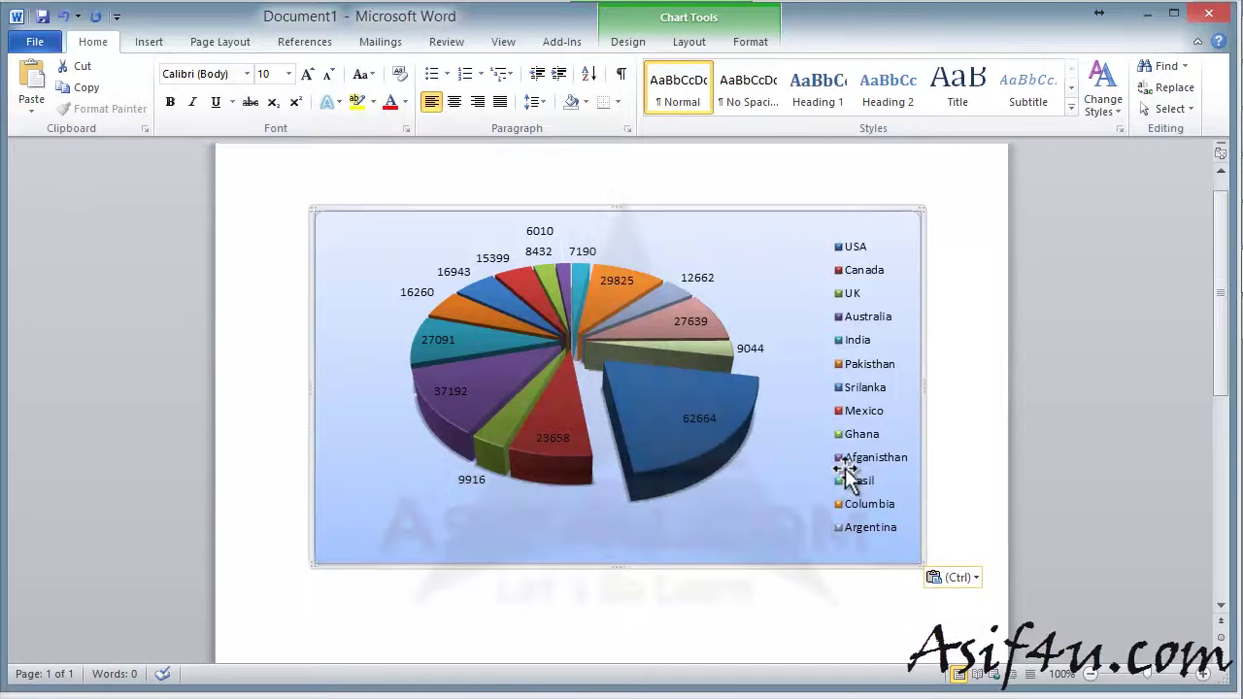
click(958, 578)
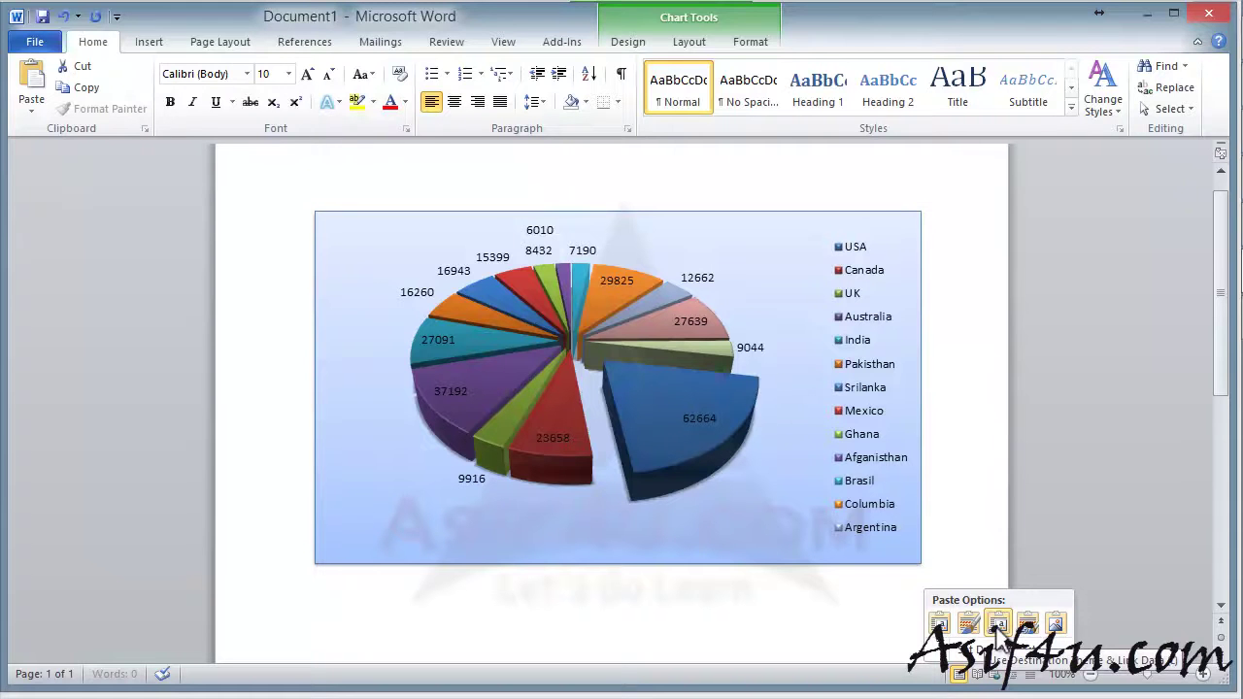
click(999, 626)
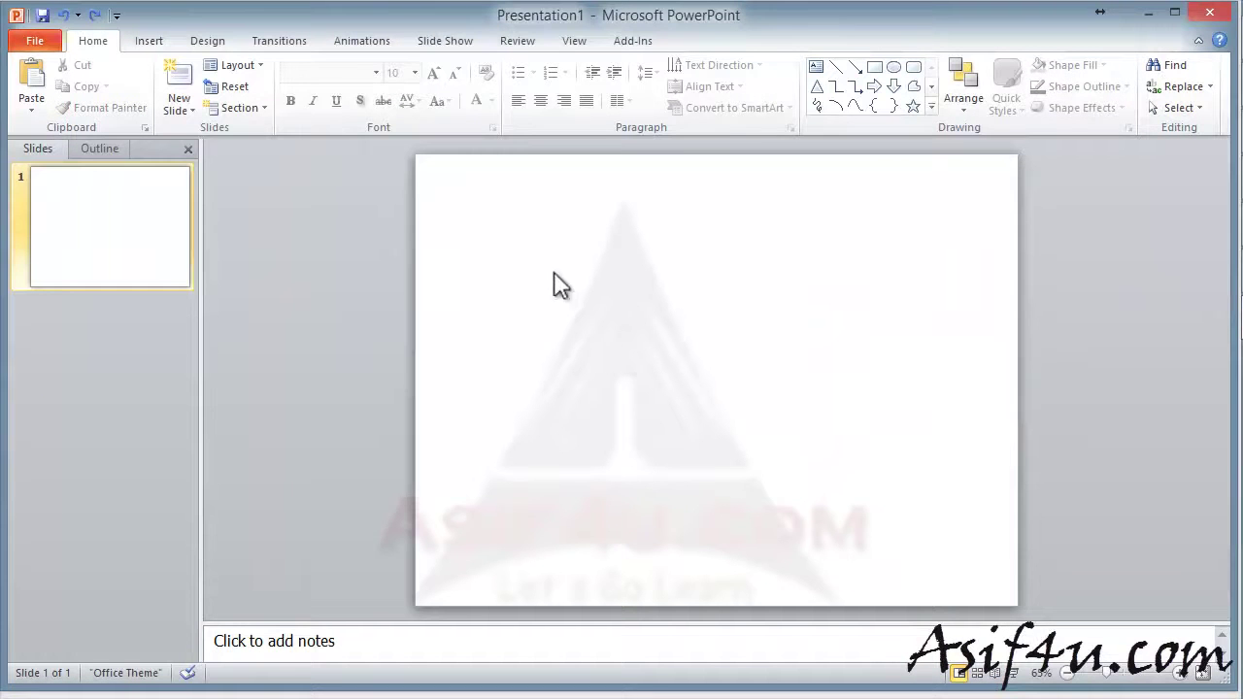
click(569, 259)
Paste the pie chart onto slide 1 with Use Destination Theme & Link Data, then deselect it.
key(ctrl+v)
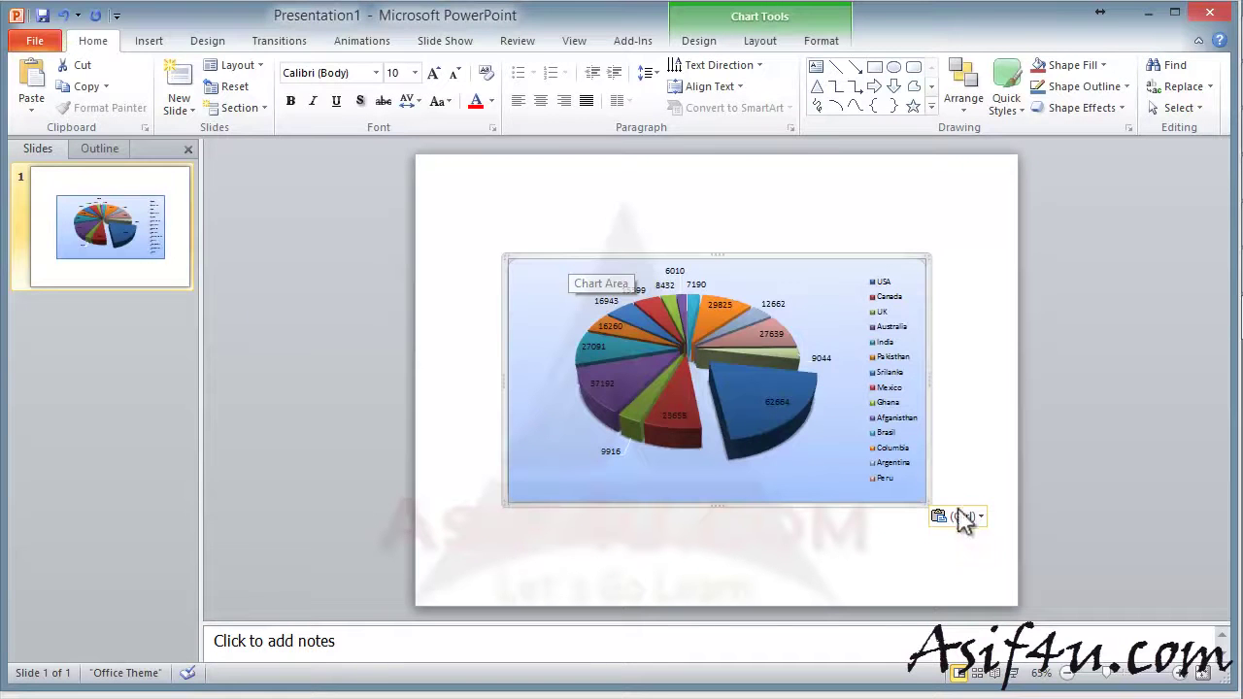
click(962, 518)
click(1000, 563)
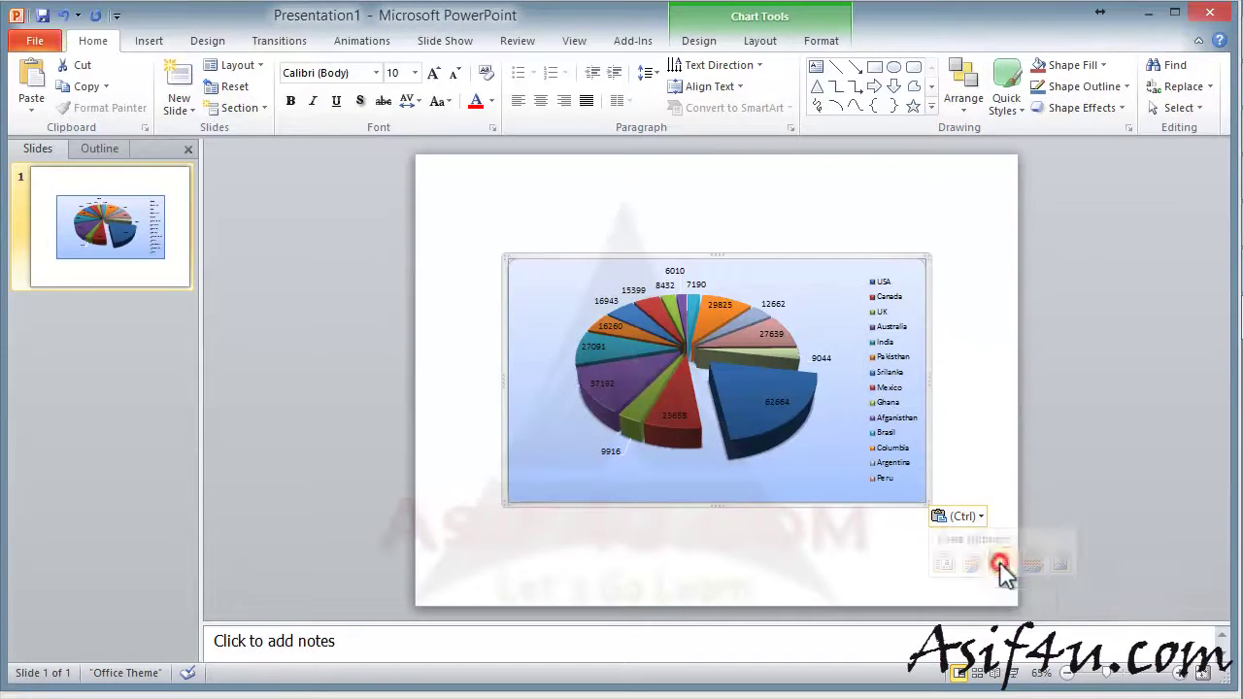
click(977, 416)
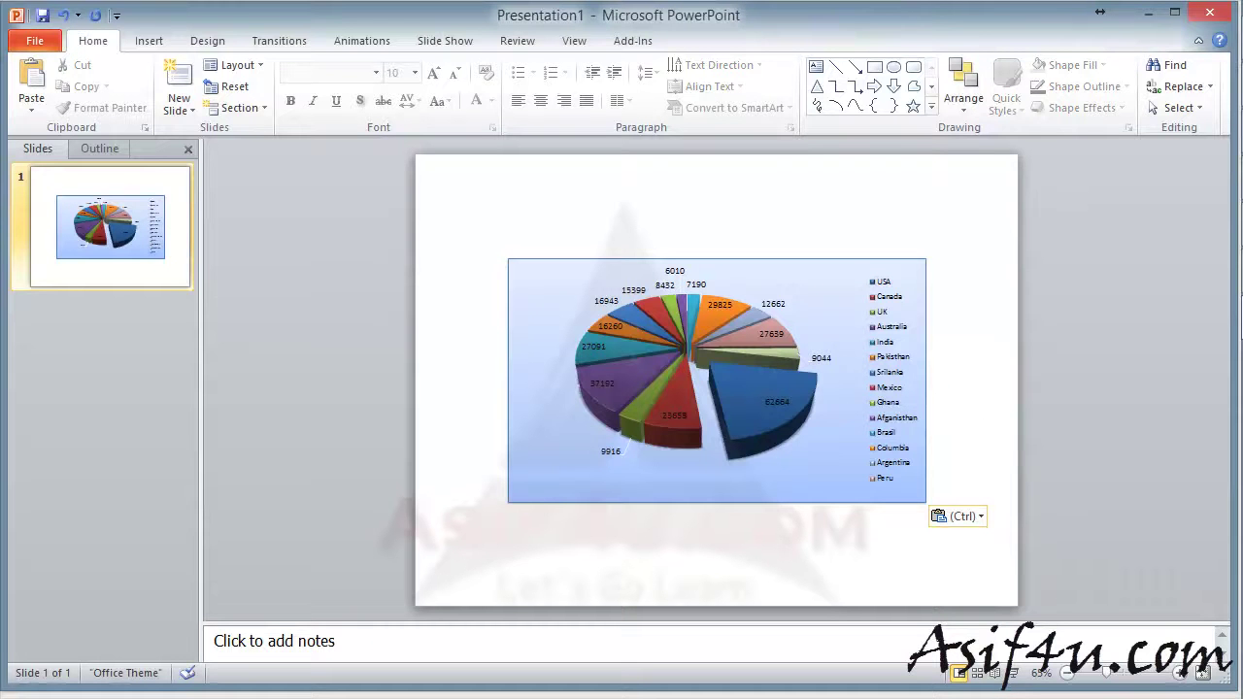
mouse_move(1242, 223)
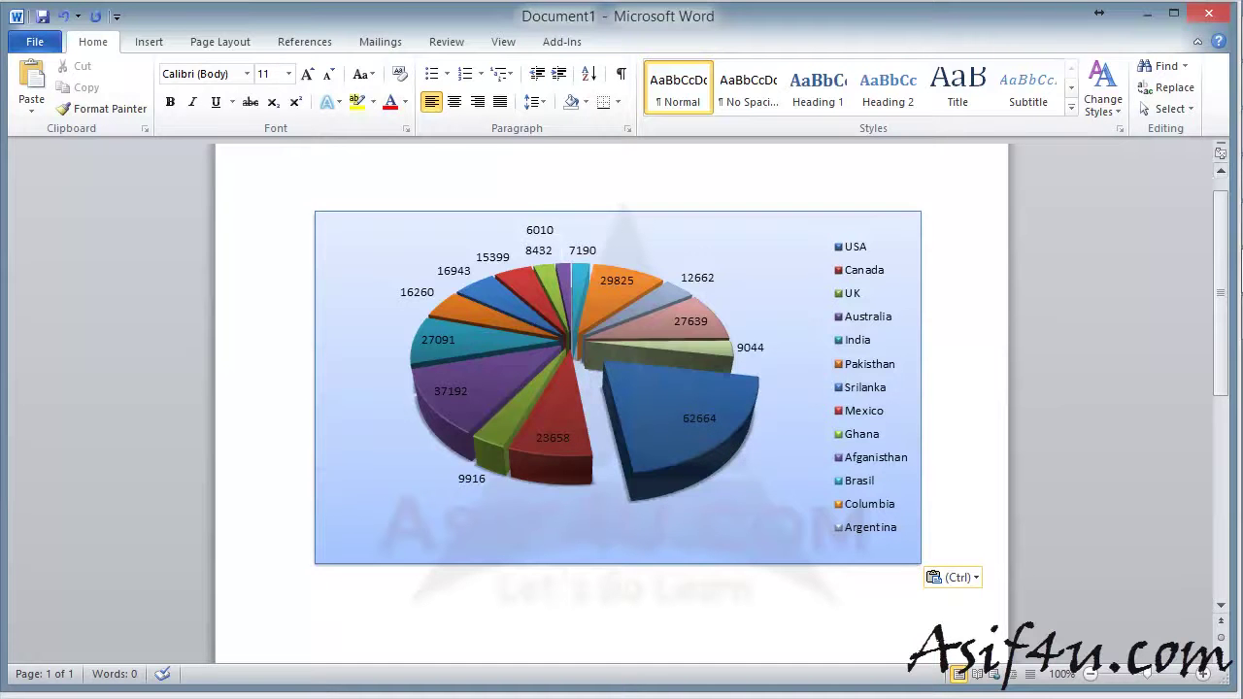
Change USA's January sales in cell C6 to 21234, raising its total to 72664.
click(1117, 238)
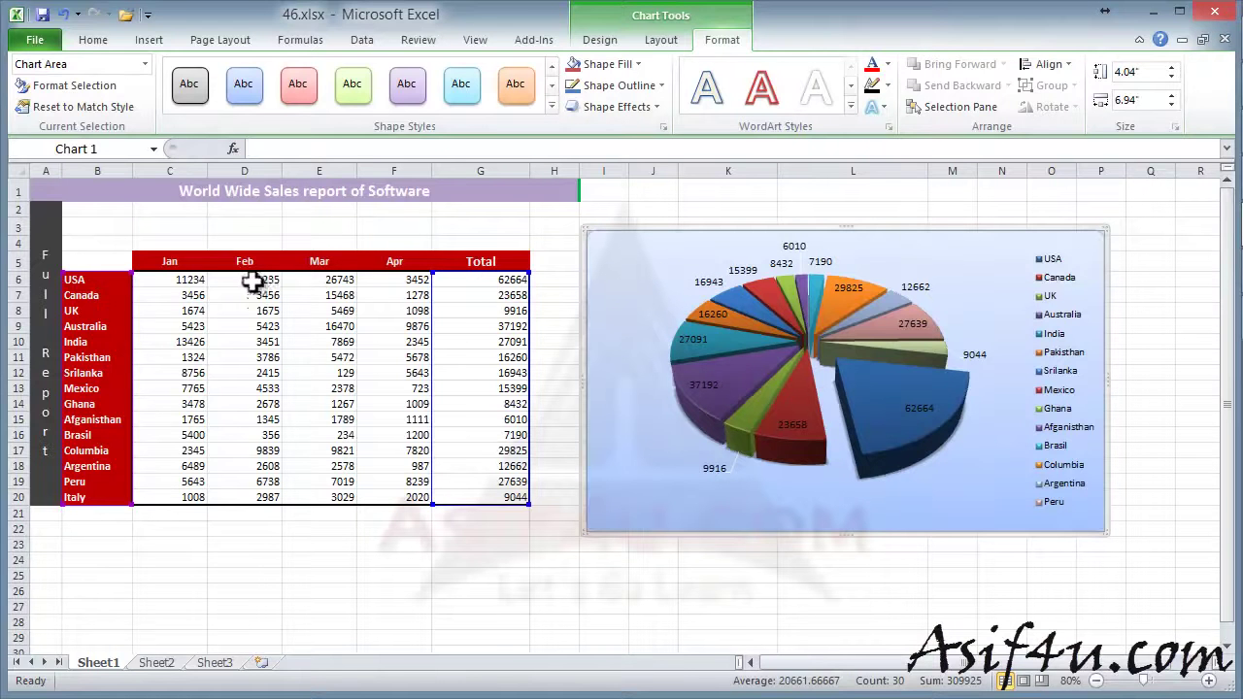
click(179, 279)
double_click(180, 278)
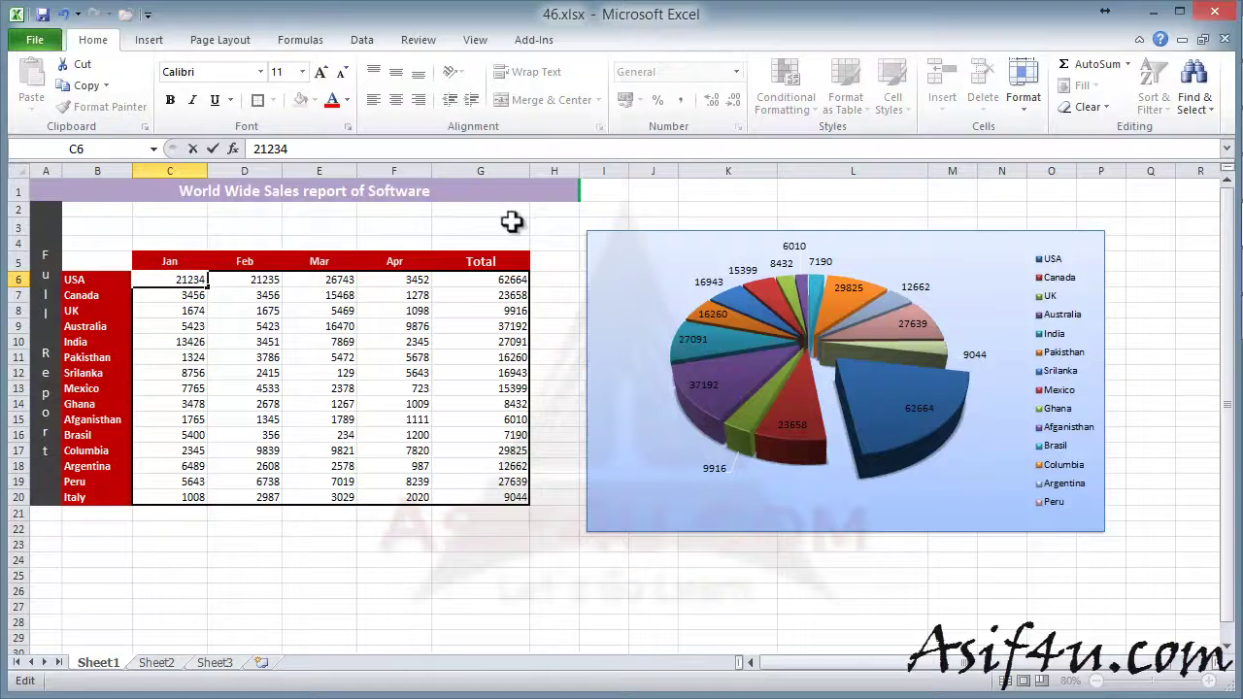
click(512, 223)
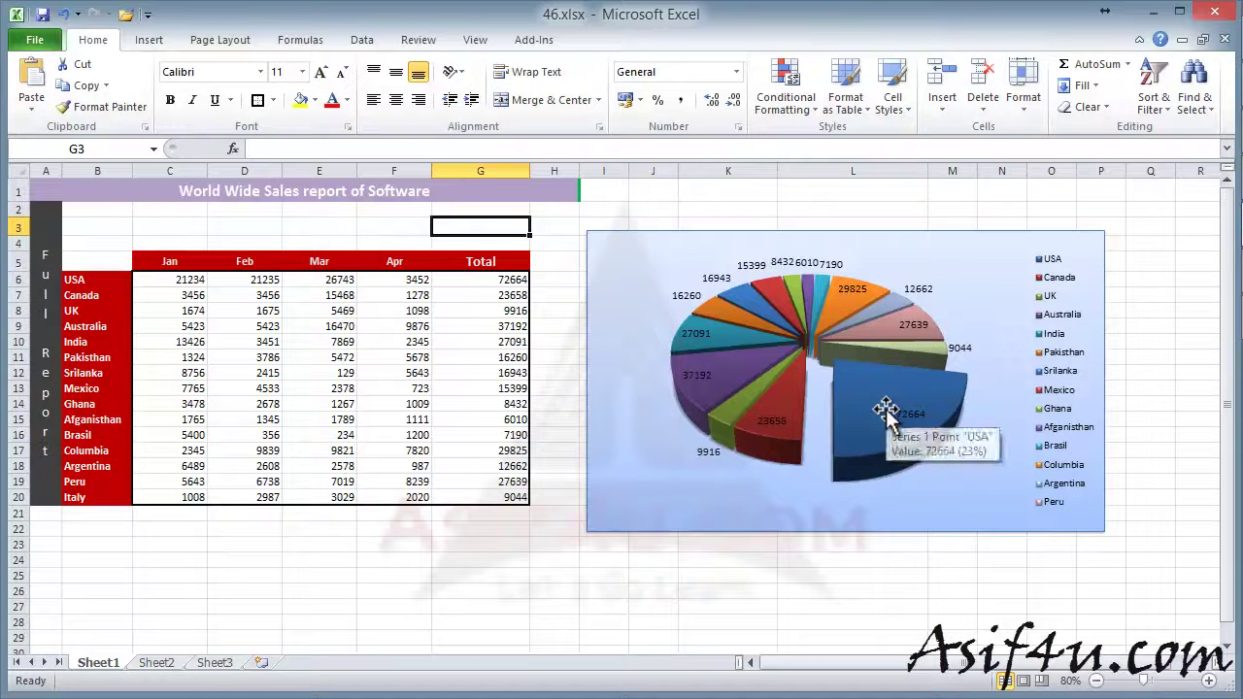
mouse_move(877, 395)
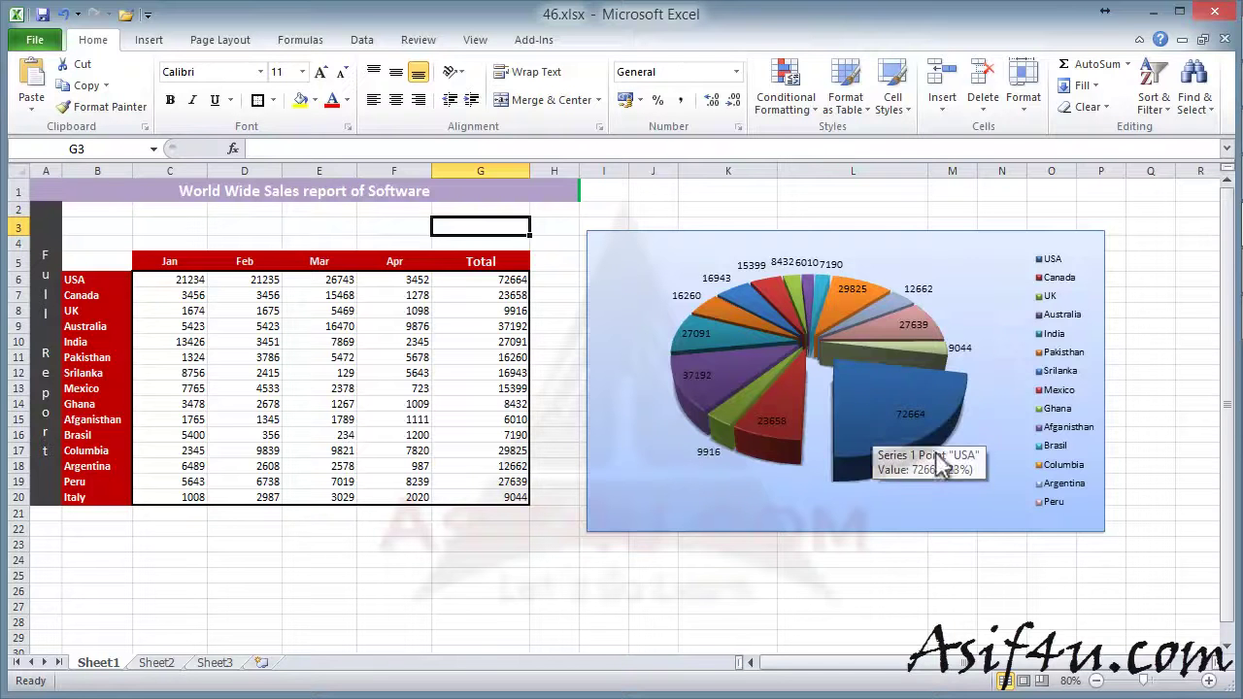
mouse_move(893, 432)
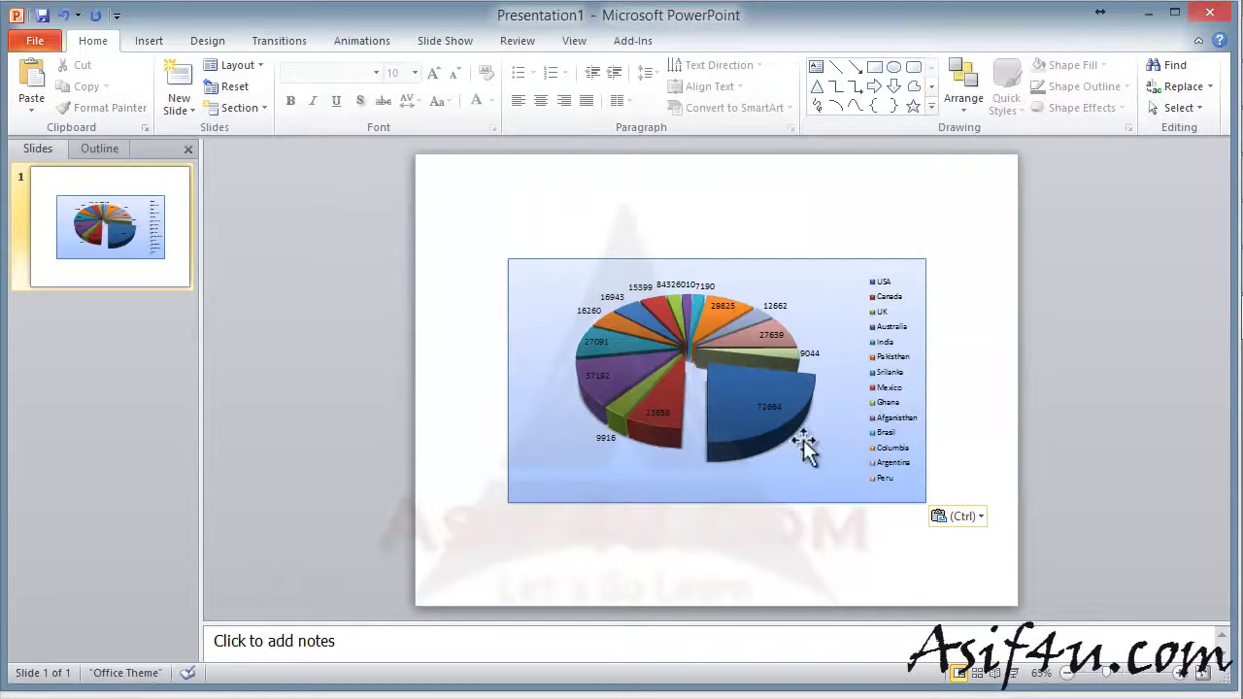
Reapply Use Destination Theme & Link Data to the slide chart so USA shows 72664.
mouse_move(789, 406)
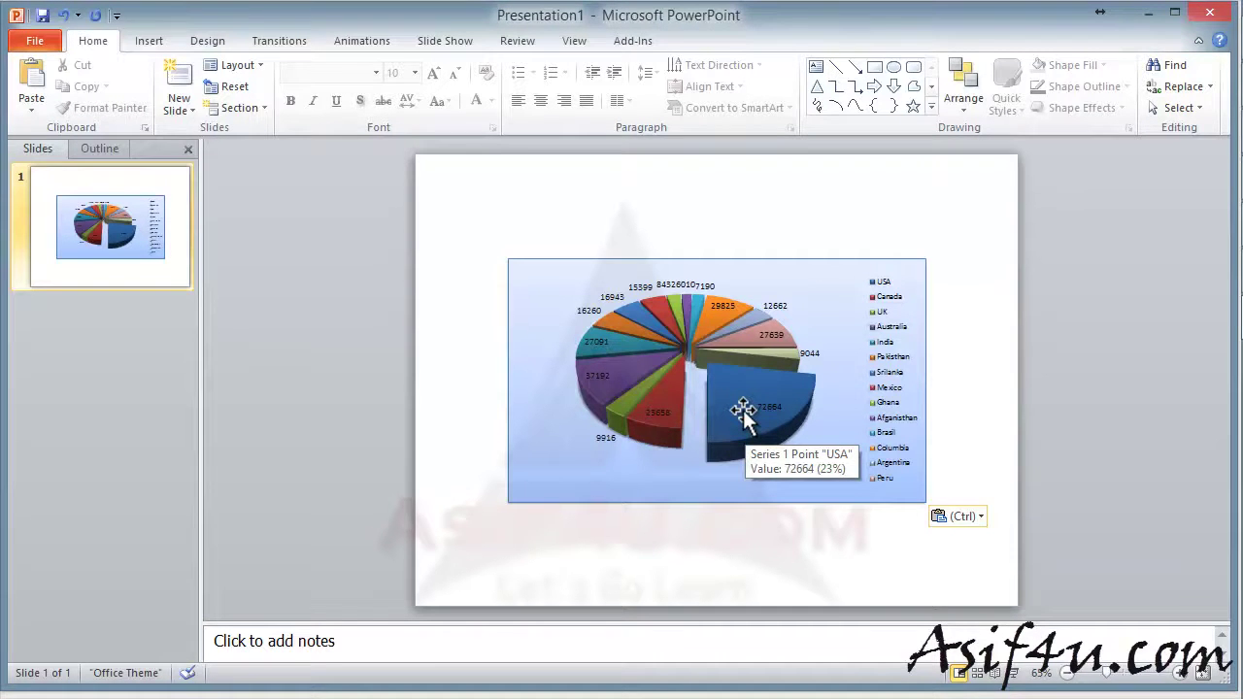
click(960, 516)
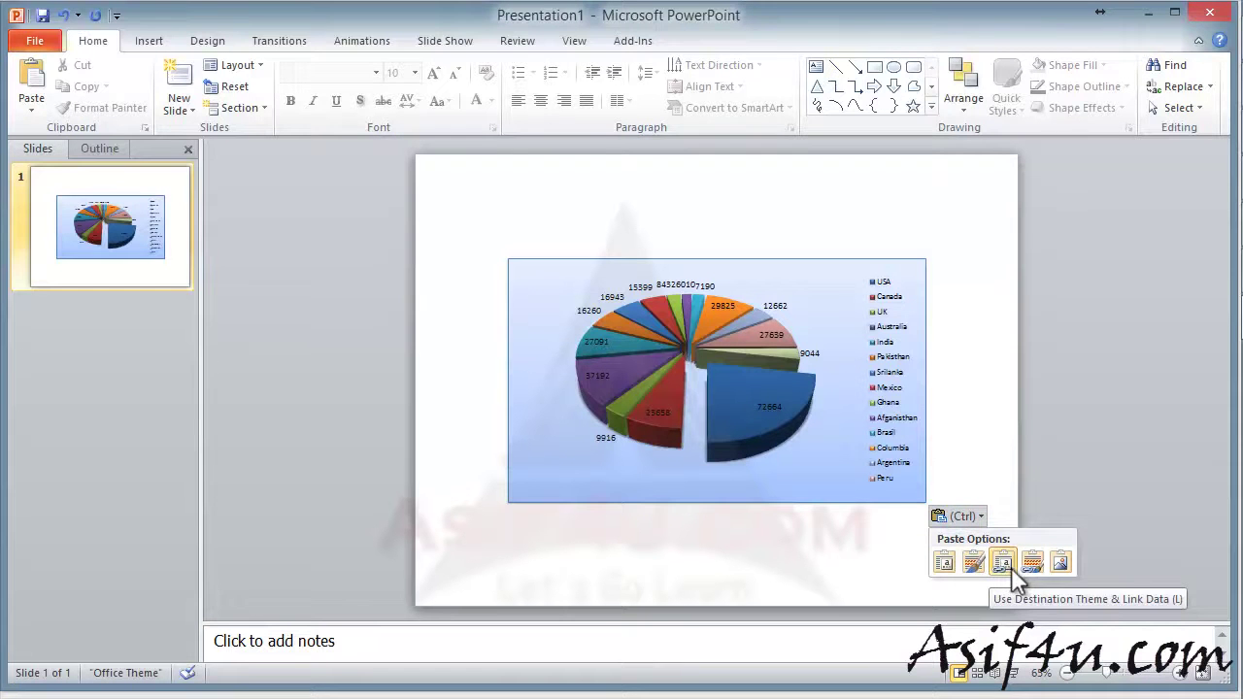
click(984, 443)
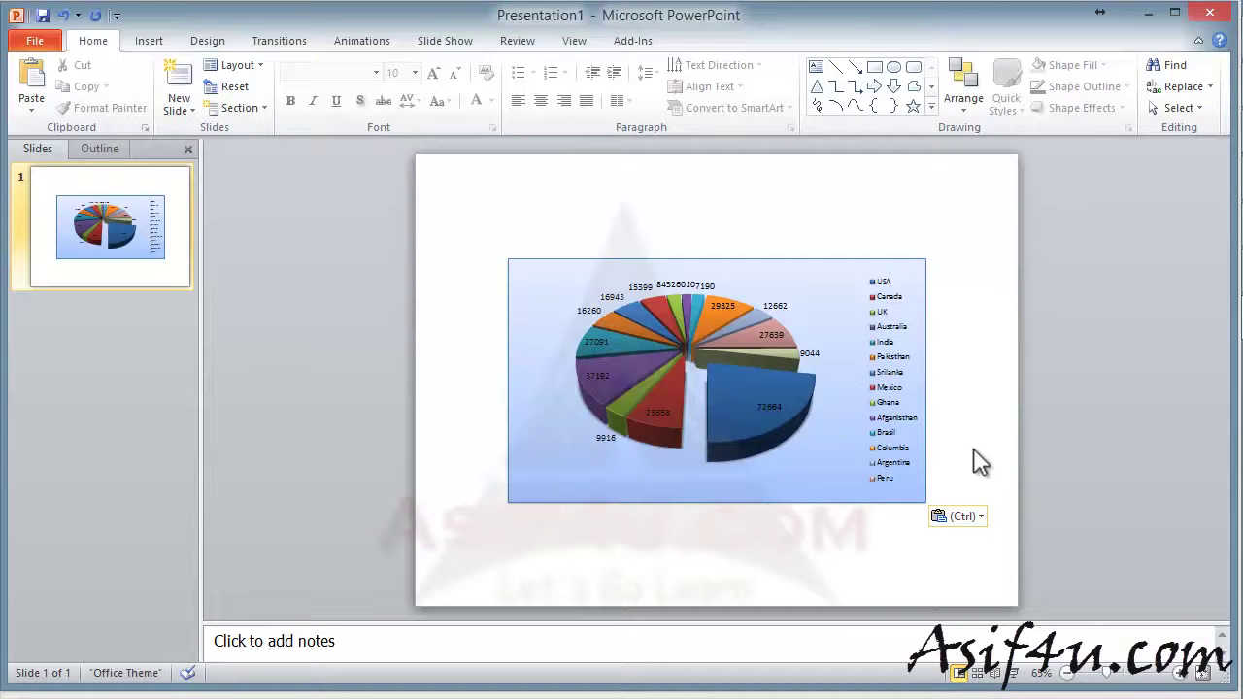
Close the PowerPoint presentation and the Word document, discarding unsaved changes to both.
click(1205, 15)
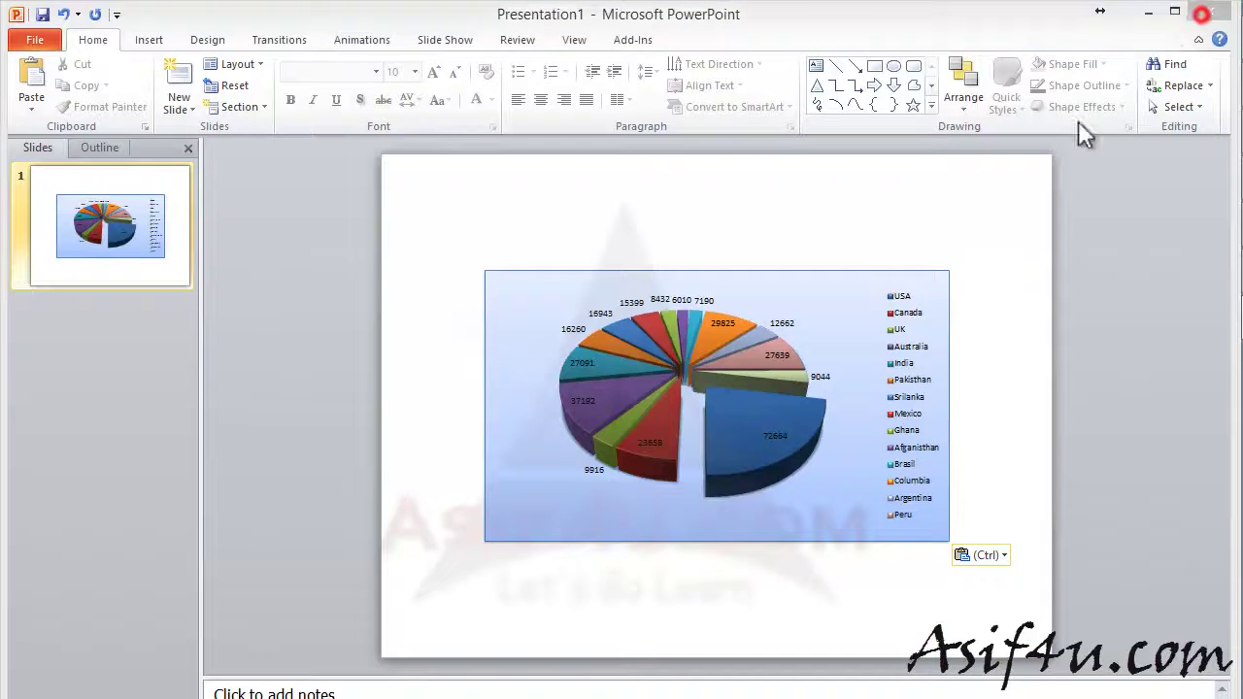
click(630, 407)
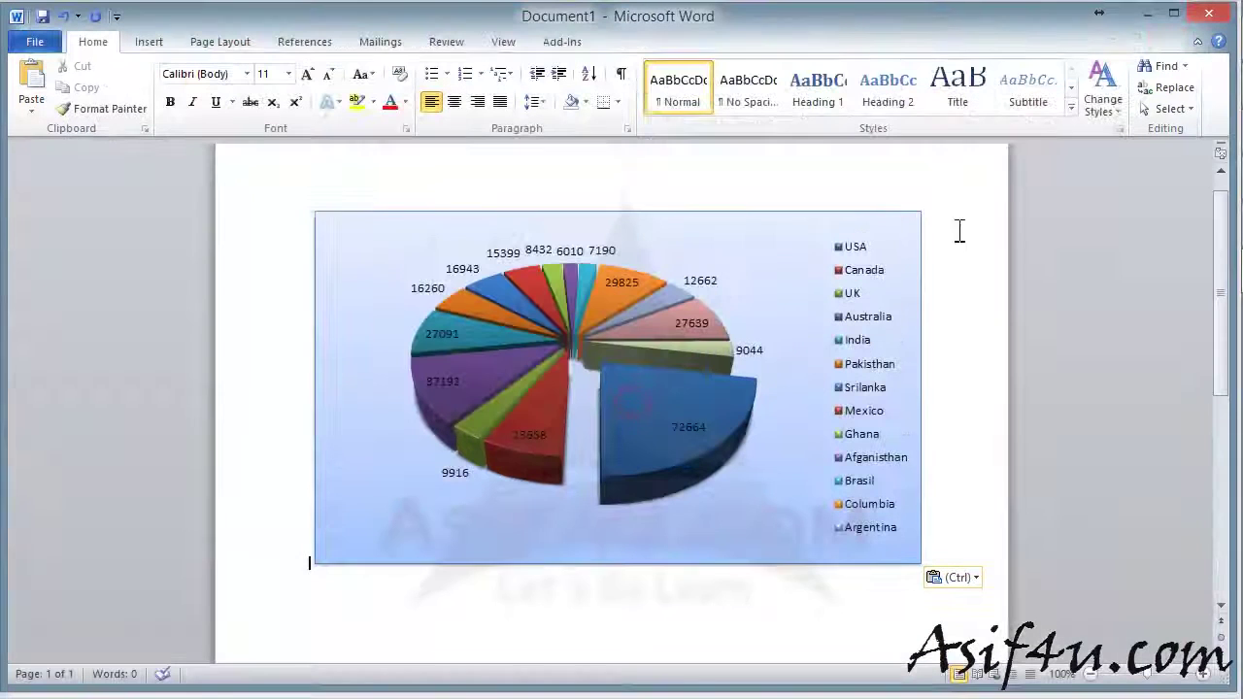
click(1210, 14)
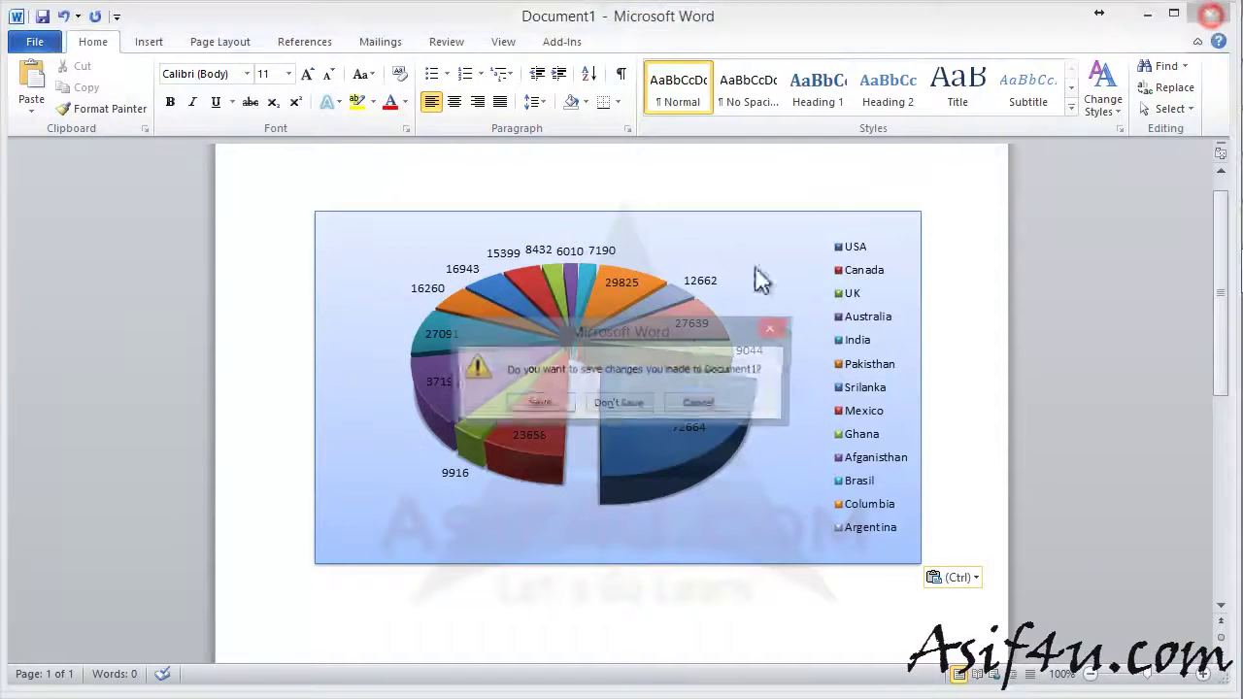
click(633, 408)
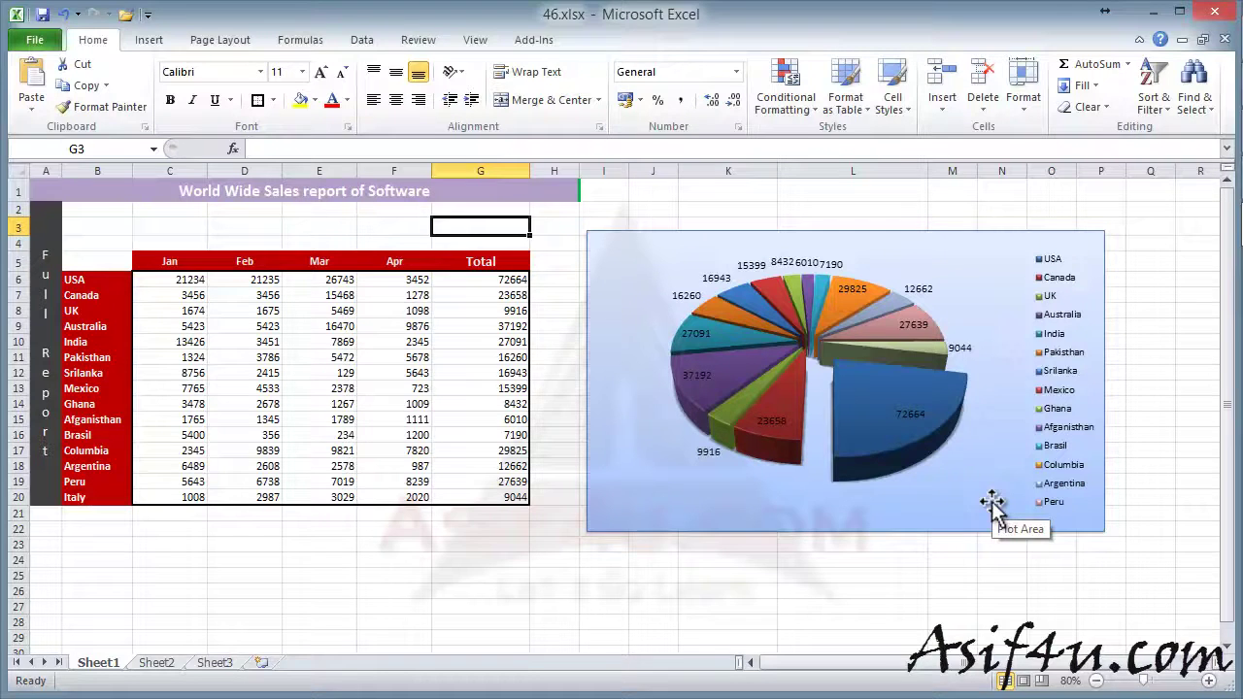
Move the sales pie chart onto a new chart sheet named Chart1.
click(675, 237)
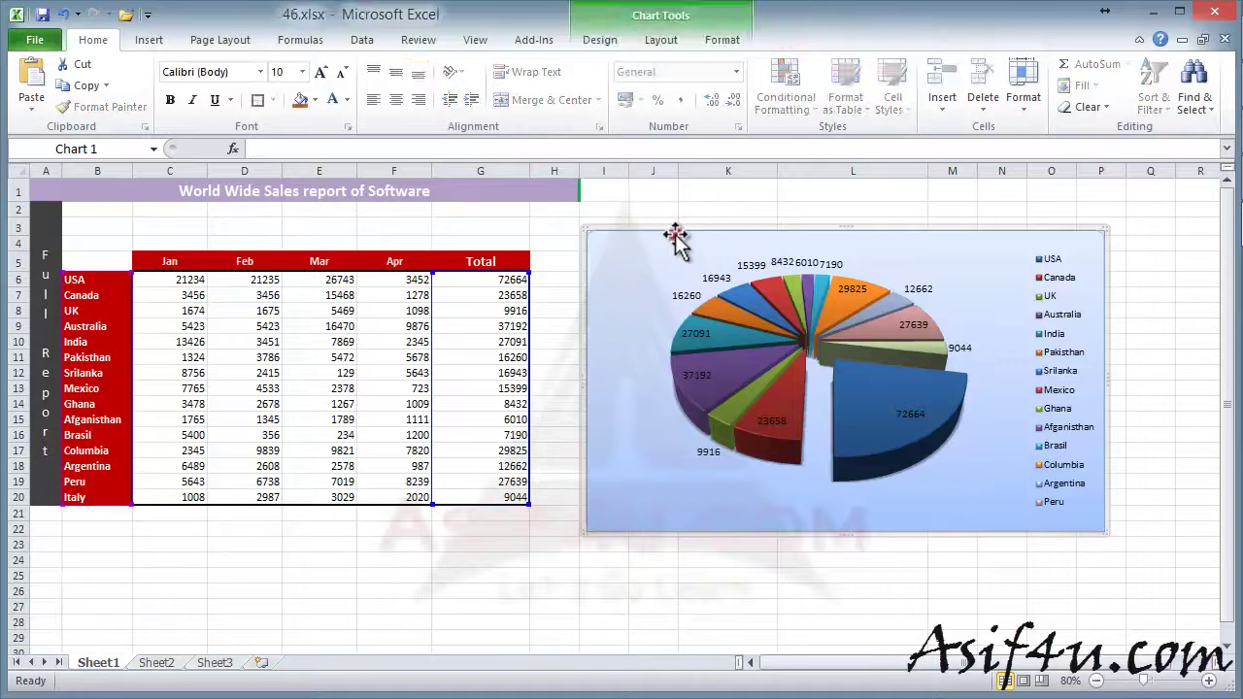
click(612, 43)
click(656, 43)
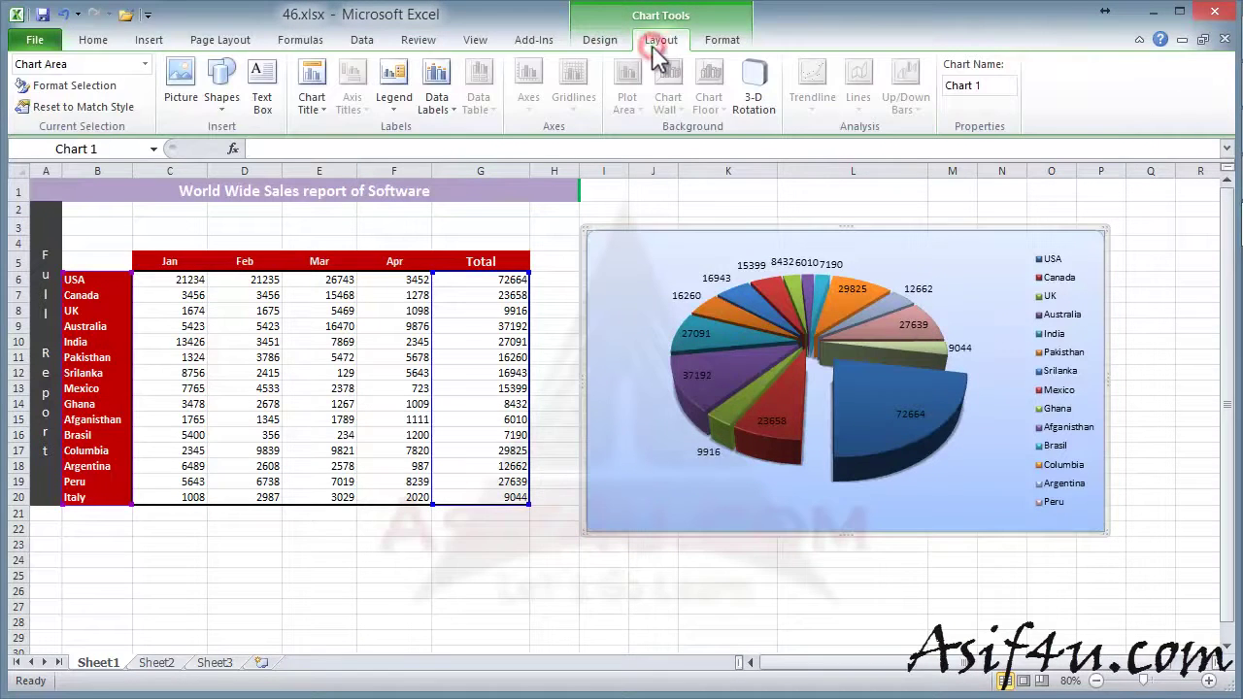
click(719, 39)
click(599, 40)
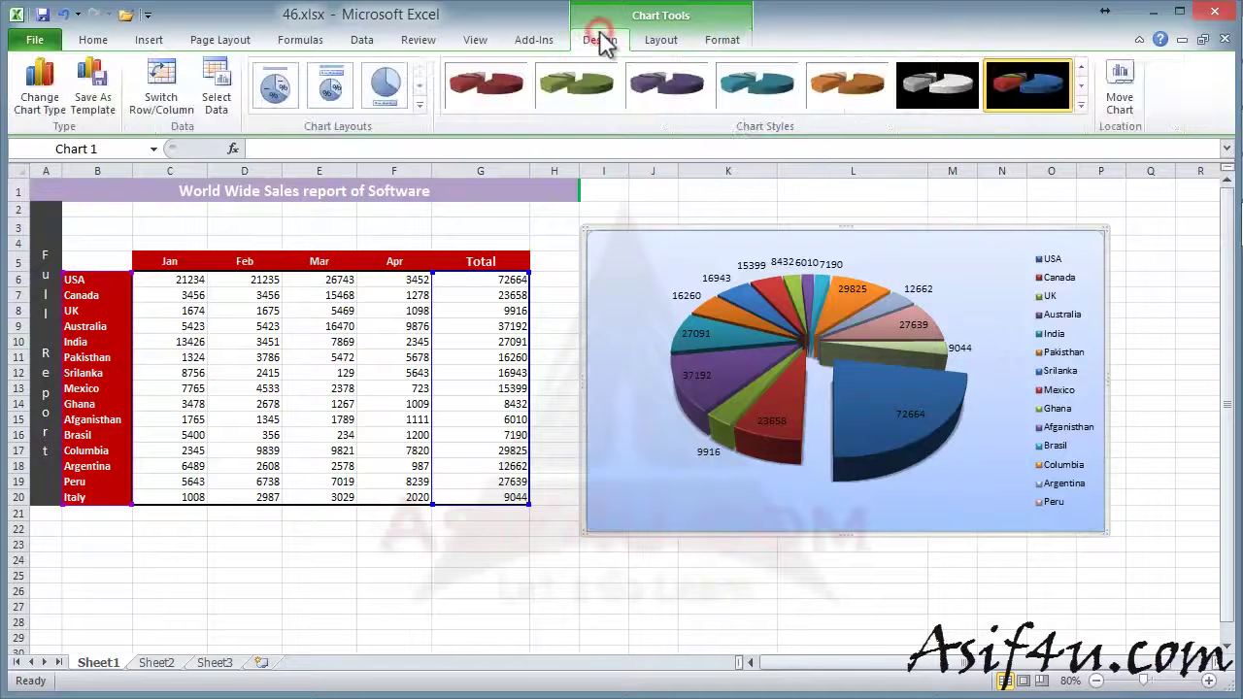
click(1121, 90)
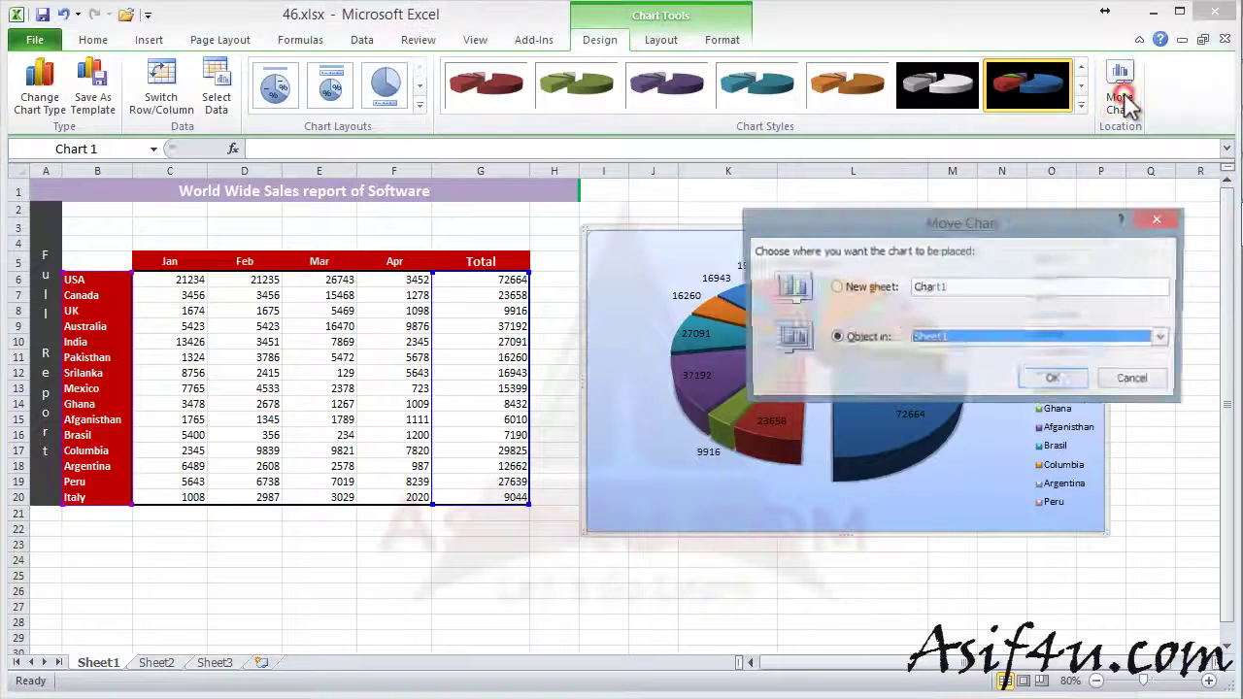
click(835, 287)
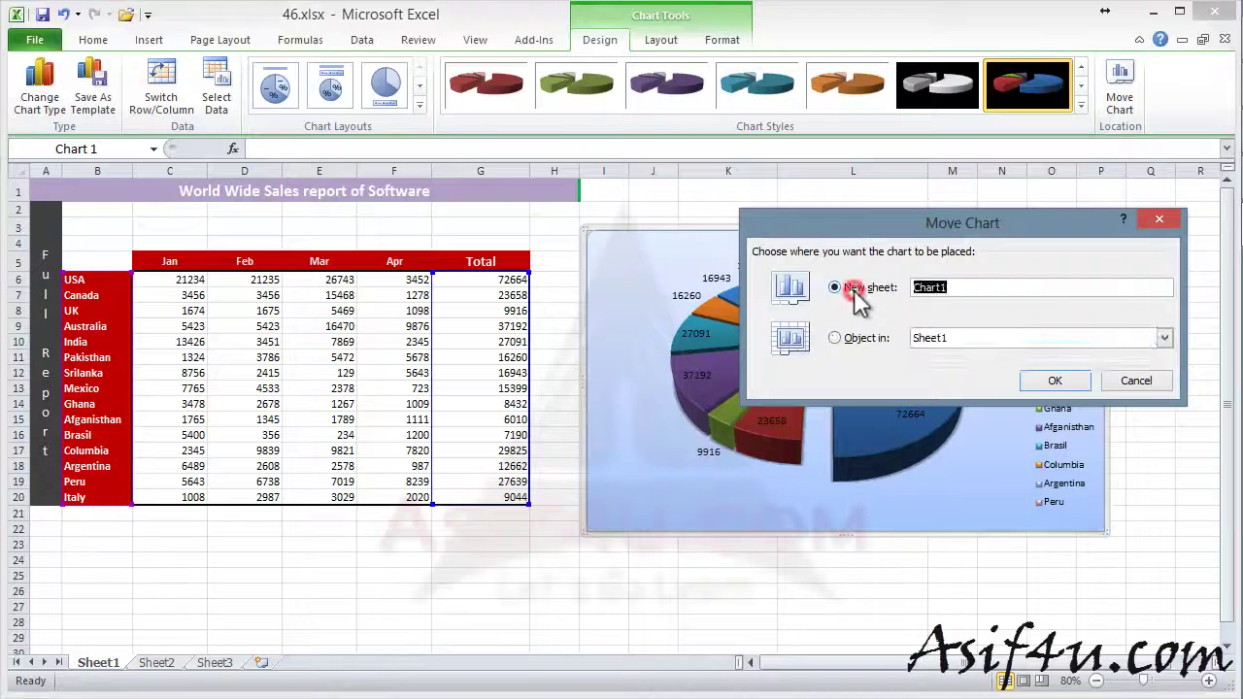
click(1057, 380)
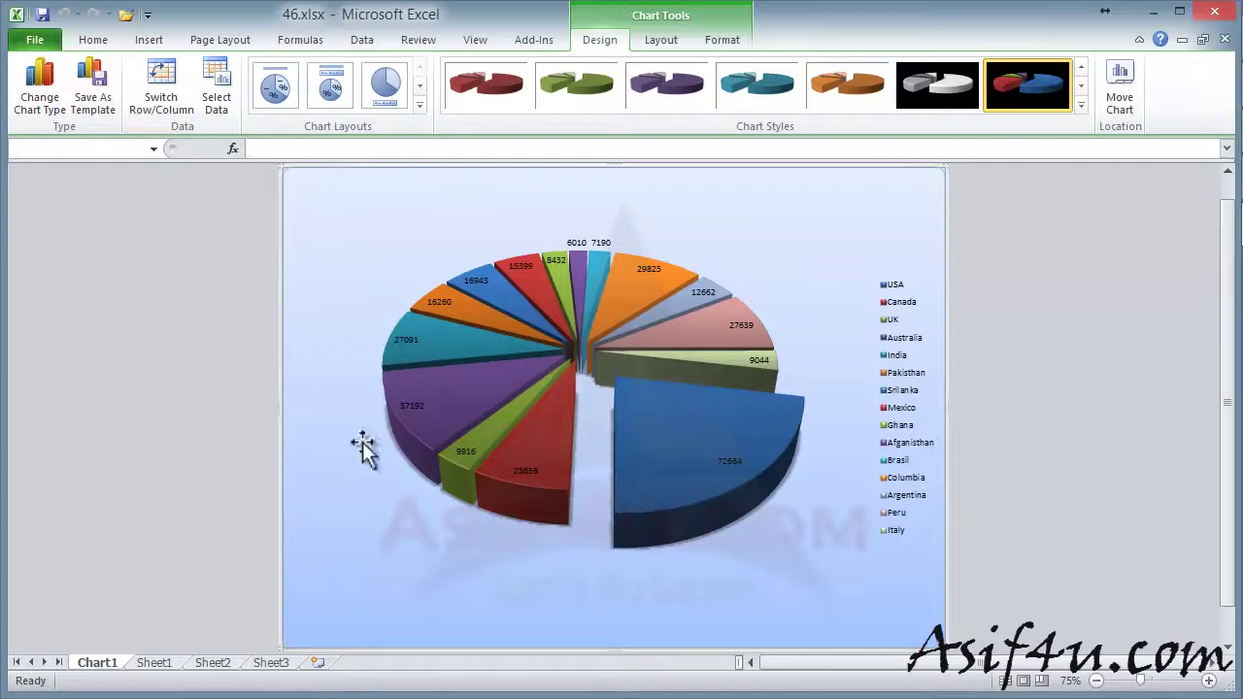
Set Save As to PDF as 46.pdf, keeping the default publishing options.
click(39, 41)
click(70, 93)
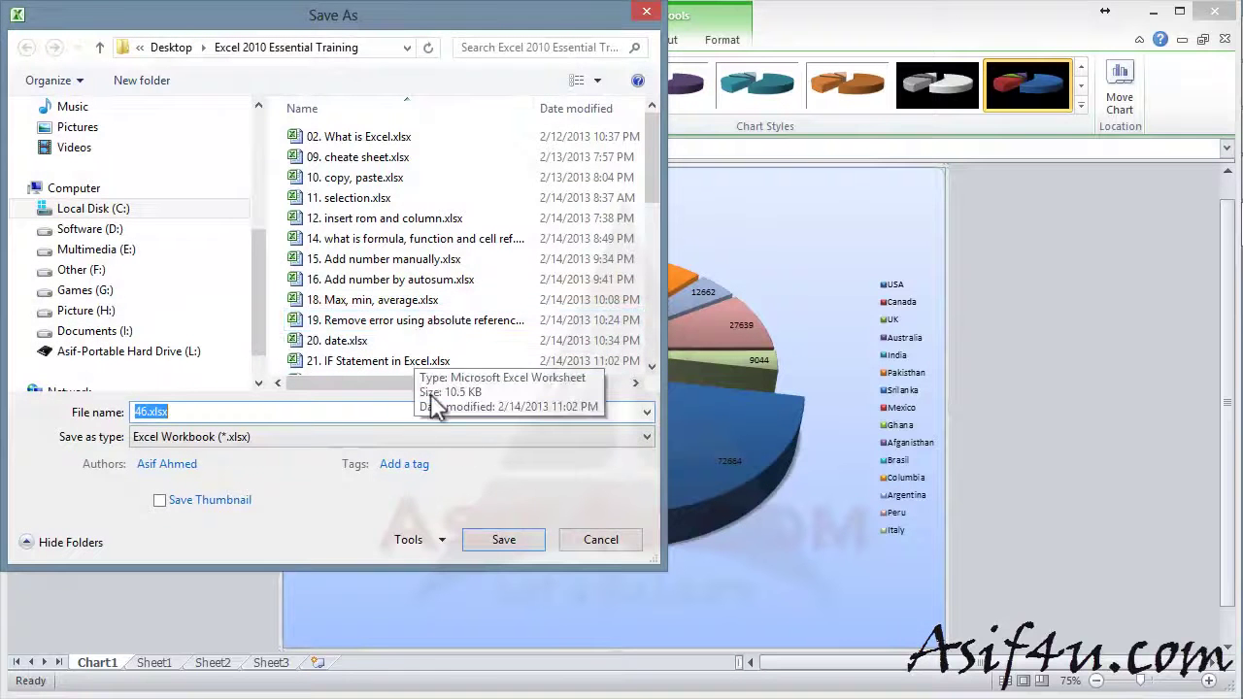
click(194, 439)
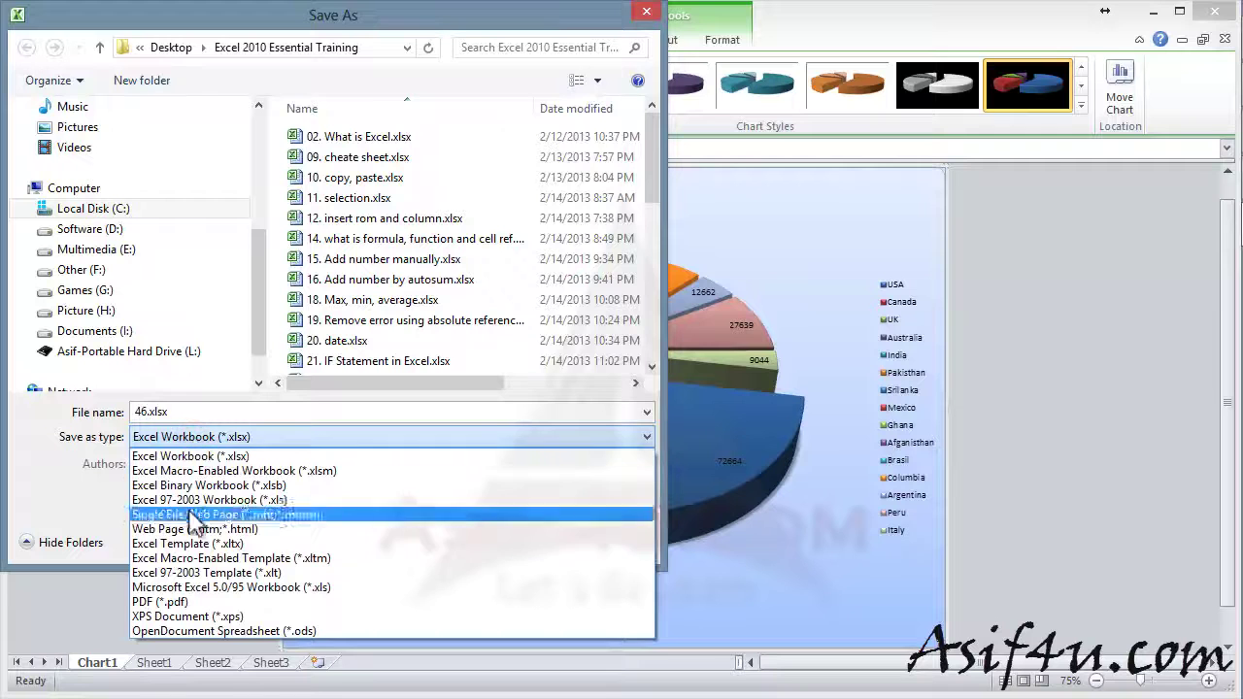
click(183, 602)
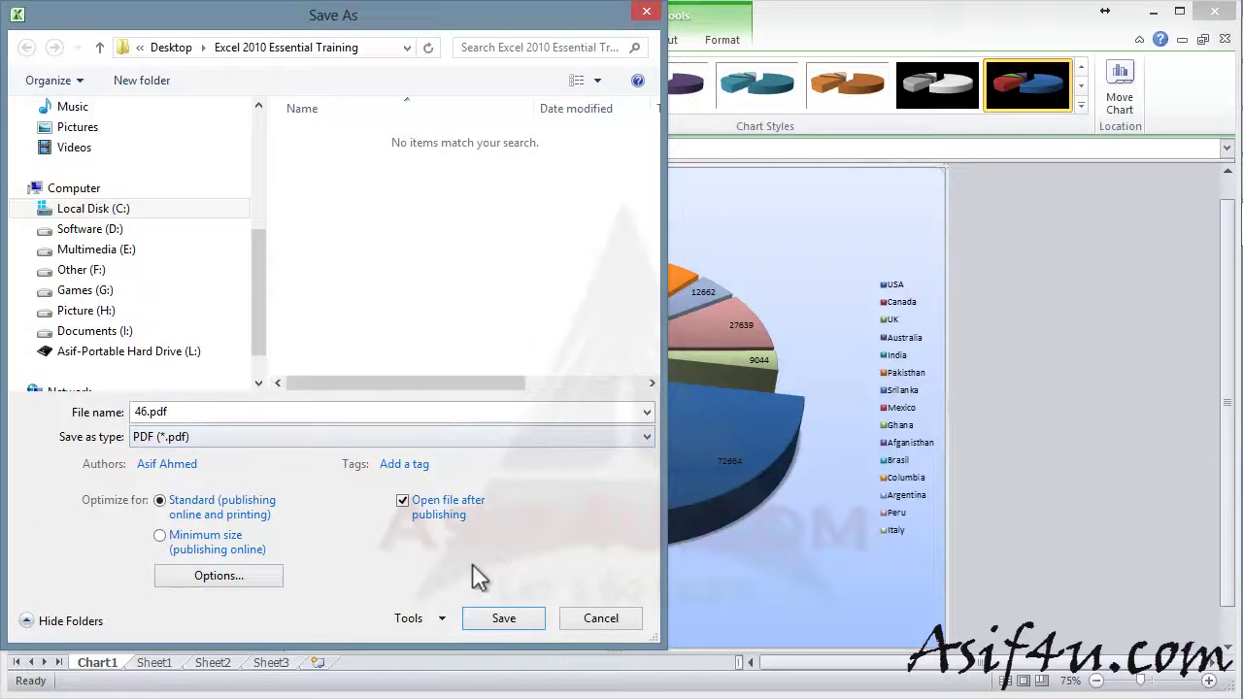
click(216, 576)
drag(418, 167, 523, 151)
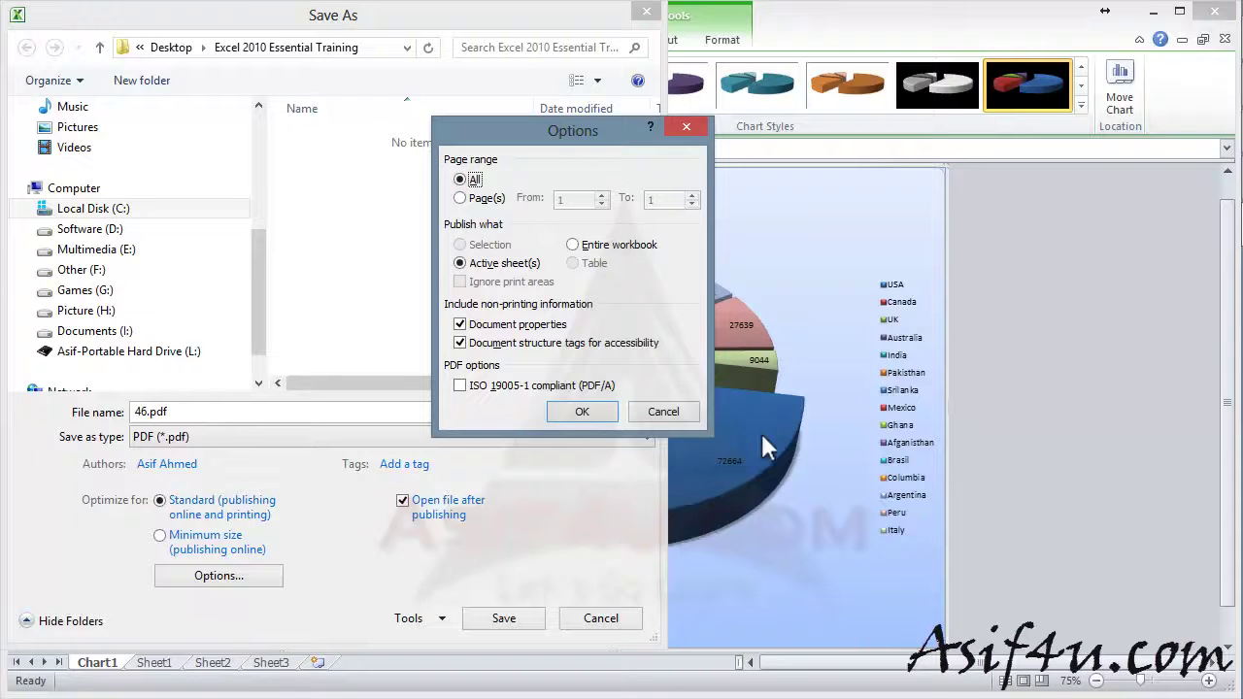
click(580, 409)
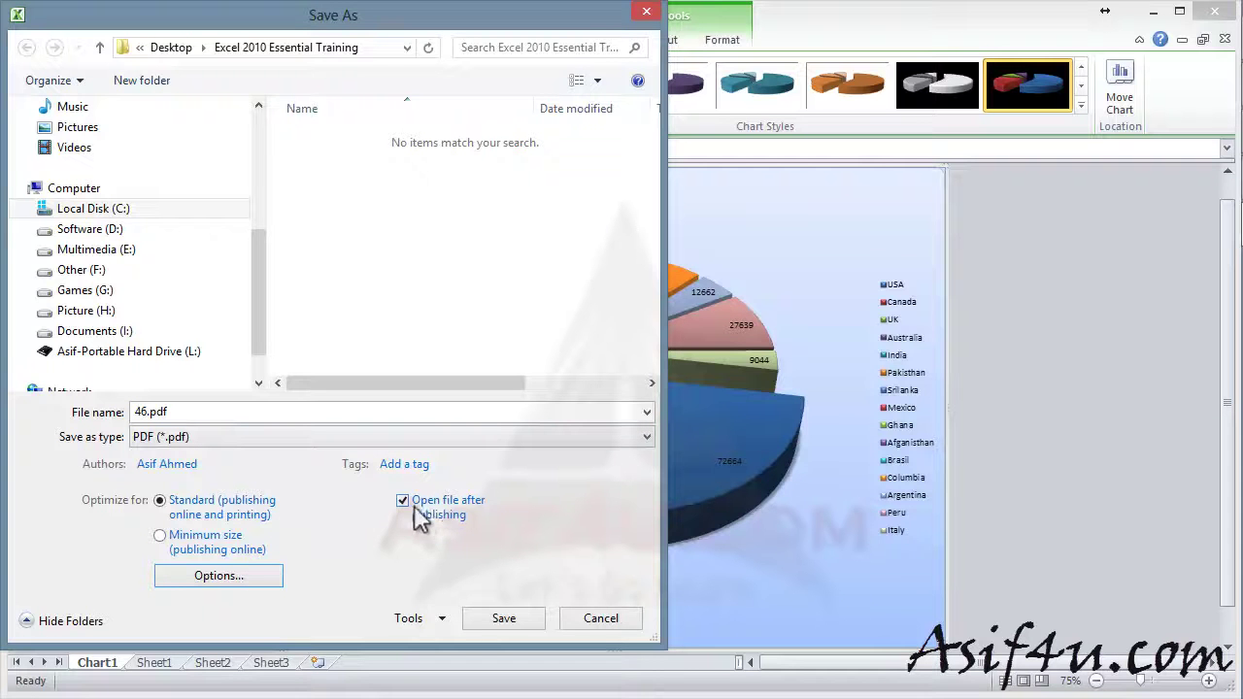
Publish 46.pdf, review the pie chart in Adobe Reader, then close the viewer.
click(499, 622)
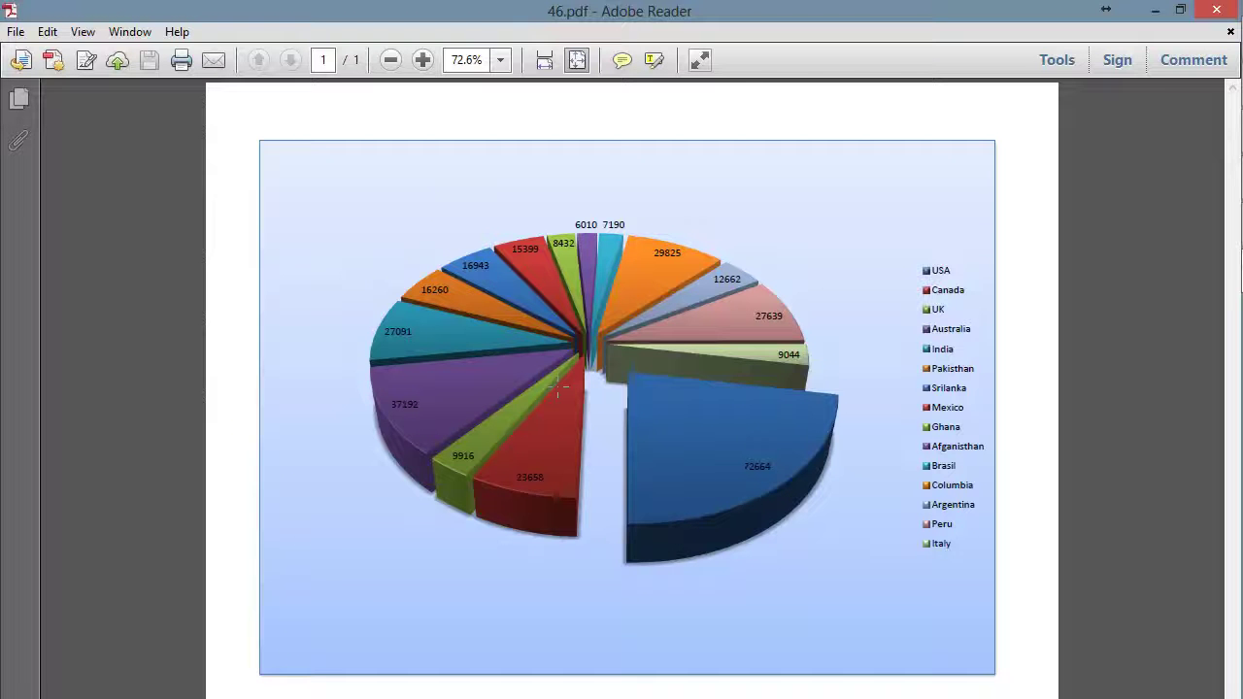
click(1220, 19)
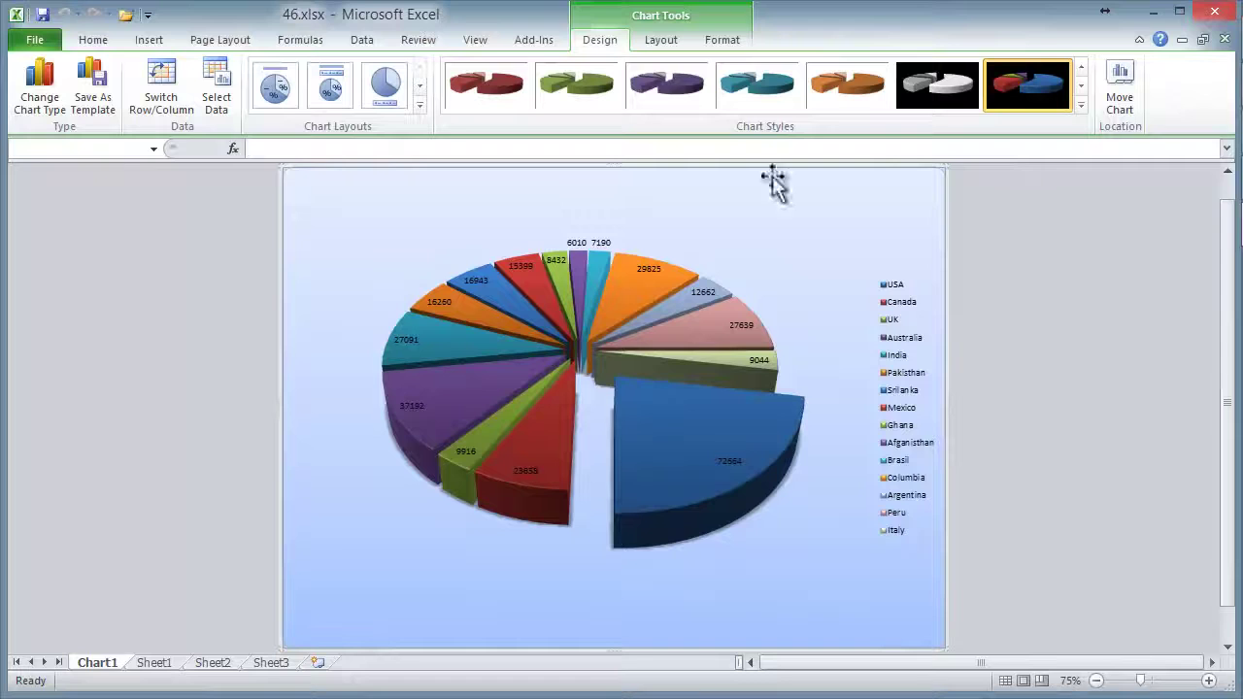